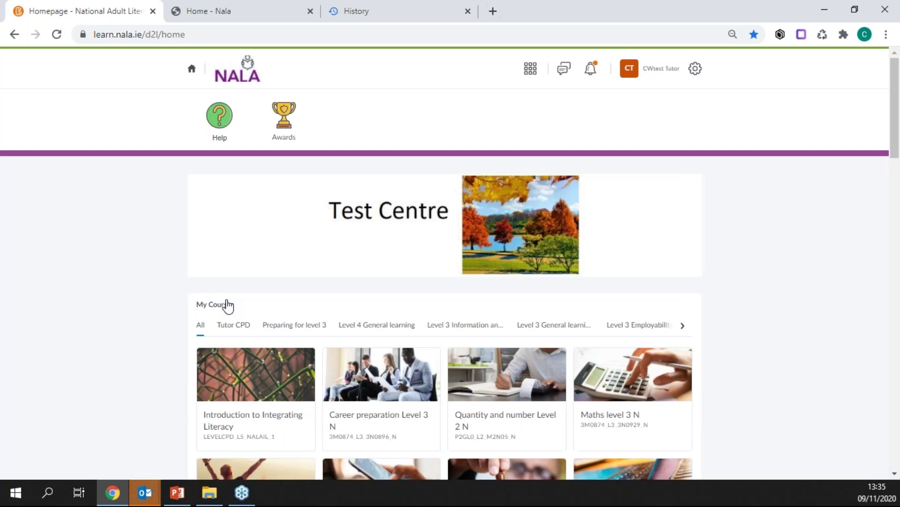
# - Filter My Courses on the homepage by the Level 3 General learning category and by the Level 2 General learning category
pyautogui.scroll(-3, 228, 305)
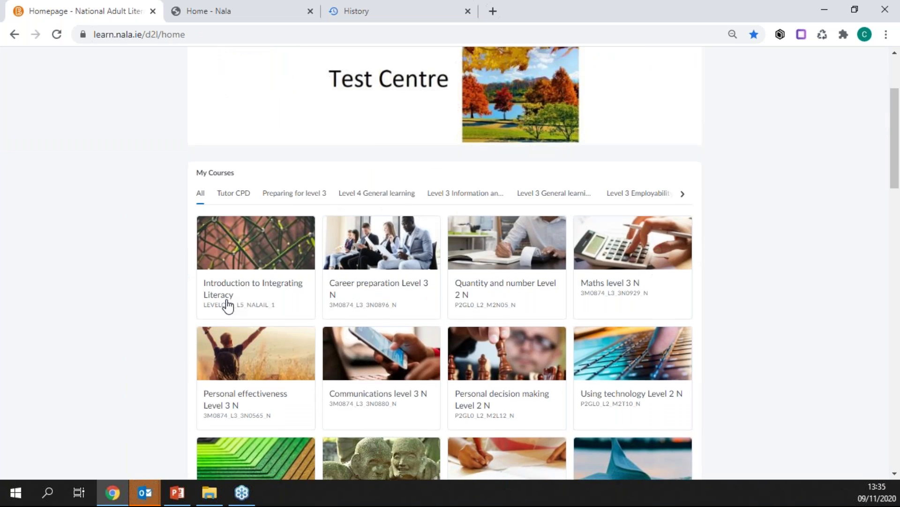
pyautogui.scroll(-1, 228, 306)
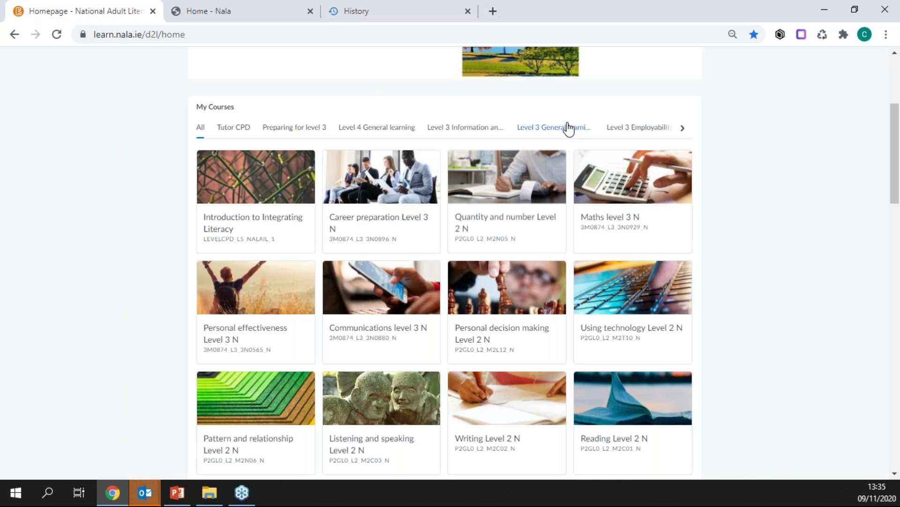
pyautogui.click(551, 130)
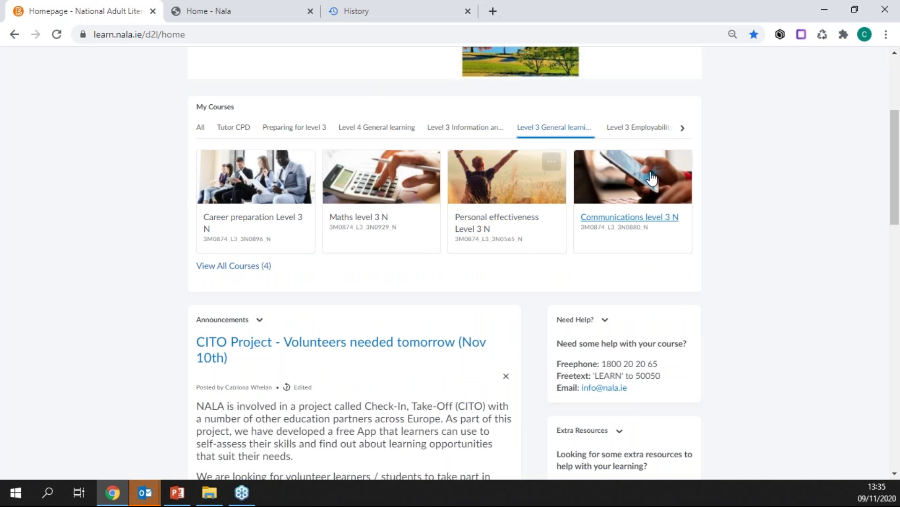
pyautogui.click(683, 128)
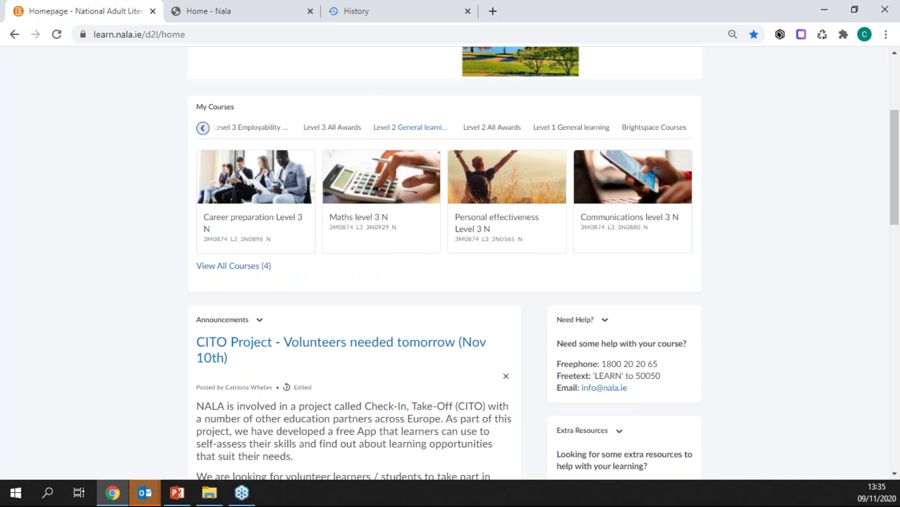
pyautogui.click(412, 128)
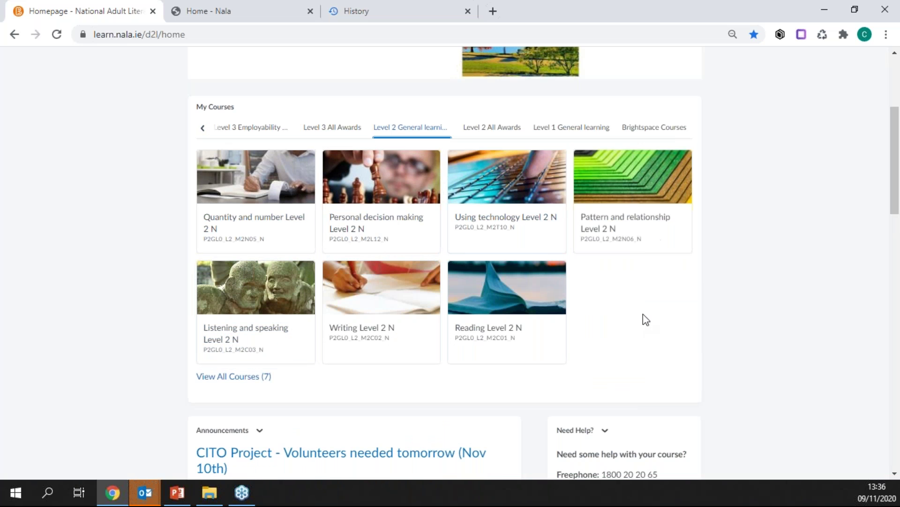
# - Return to the start of the My Courses categories and show all courses
pyautogui.click(203, 128)
pyautogui.click(202, 128)
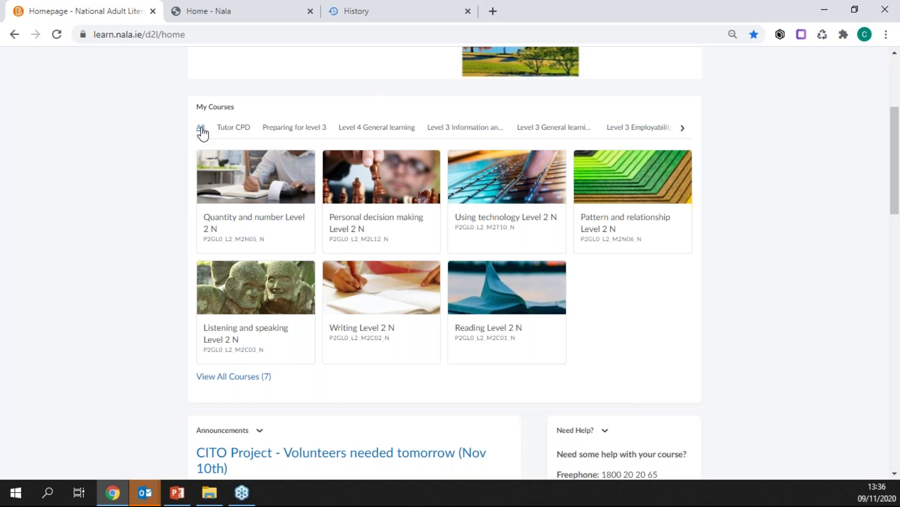
pyautogui.click(201, 128)
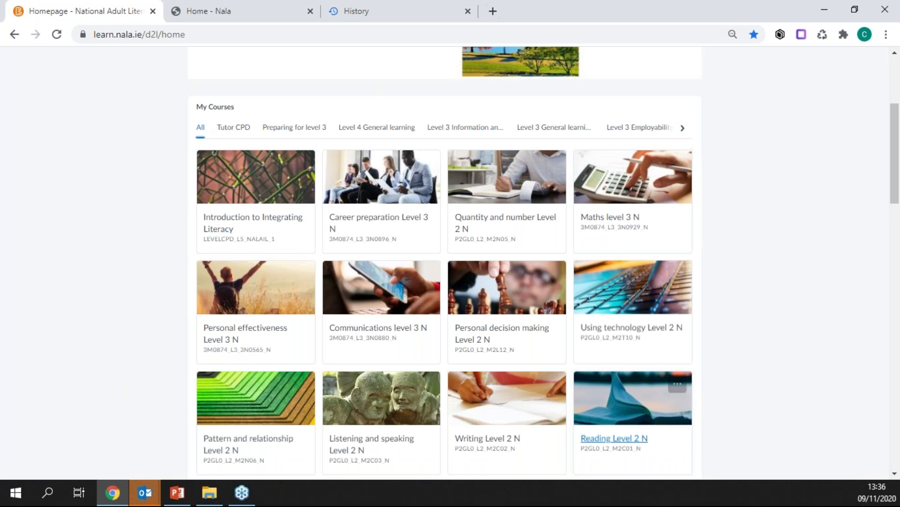
# - Open the courses.nala.ie catalogue in a new browser tab and view the Tutor Courses page with its short courses
pyautogui.click(272, 10)
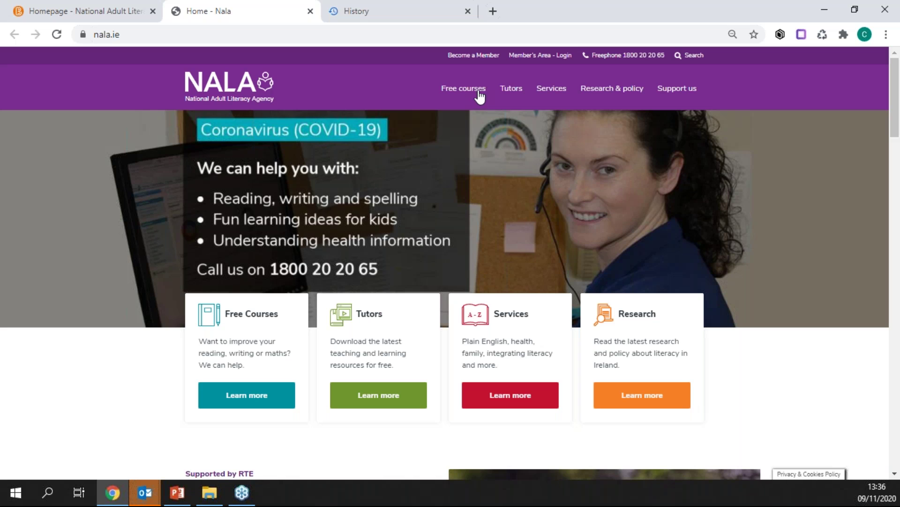
pyautogui.moveTo(522, 94)
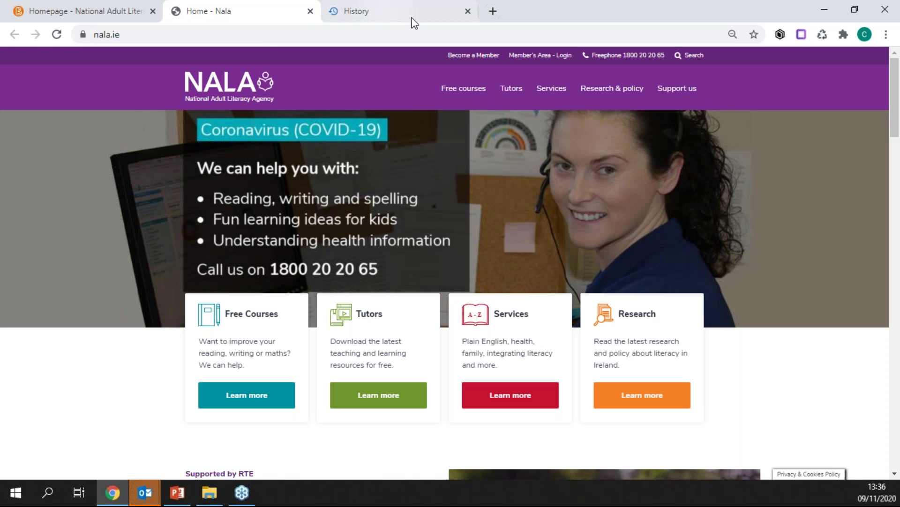
pyautogui.click(494, 11)
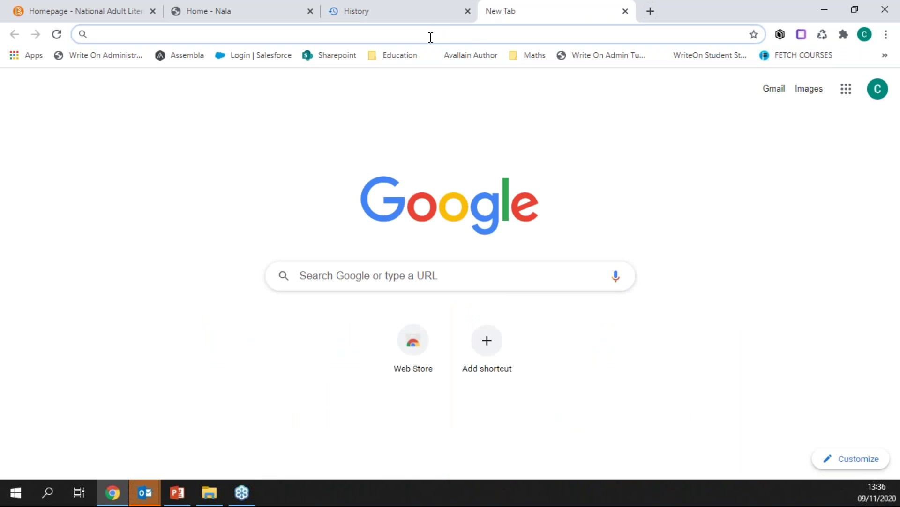
pyautogui.write('cou')
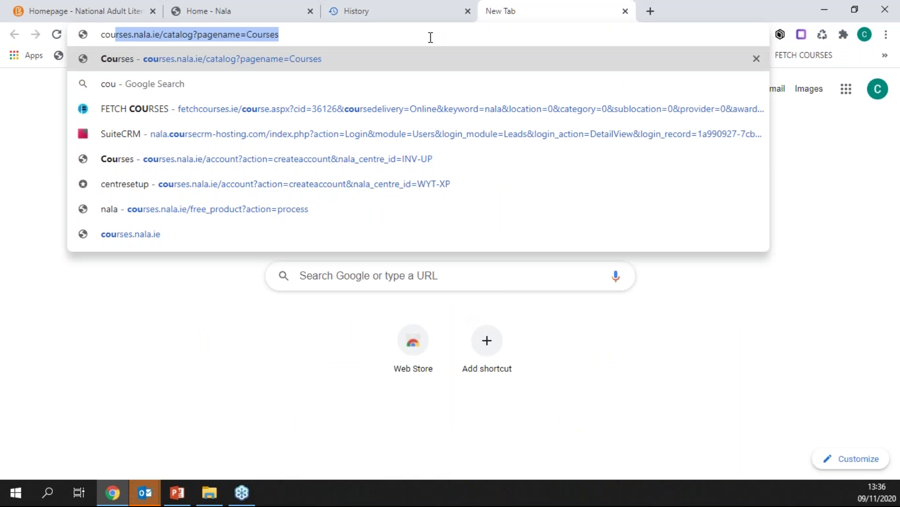
pyautogui.press('Return')
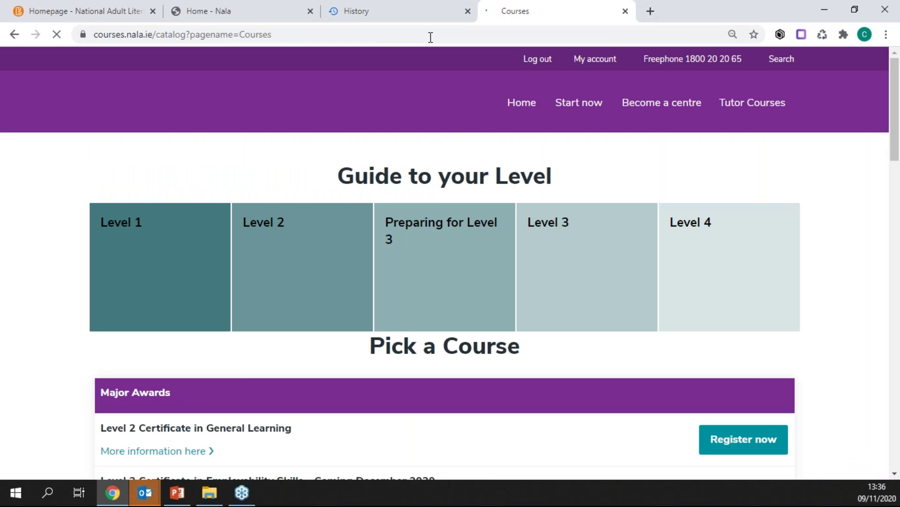
pyautogui.click(744, 107)
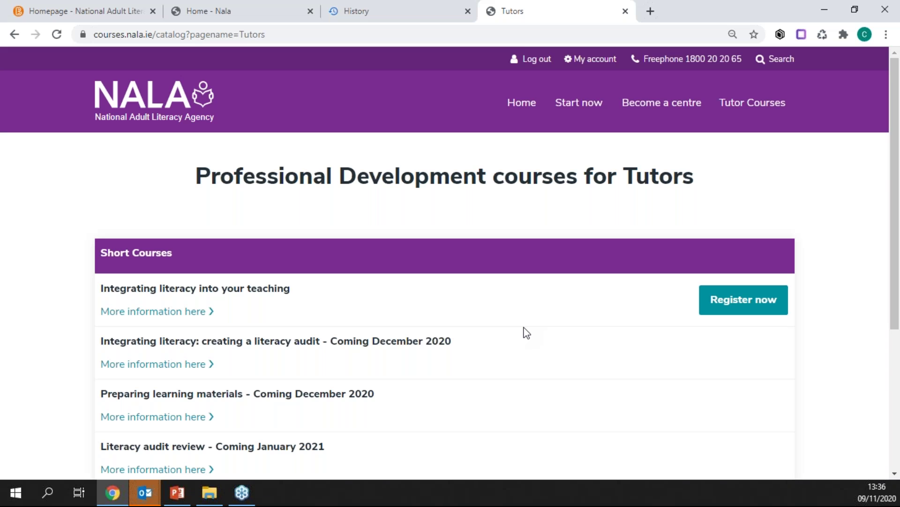
pyautogui.scroll(-1, 525, 332)
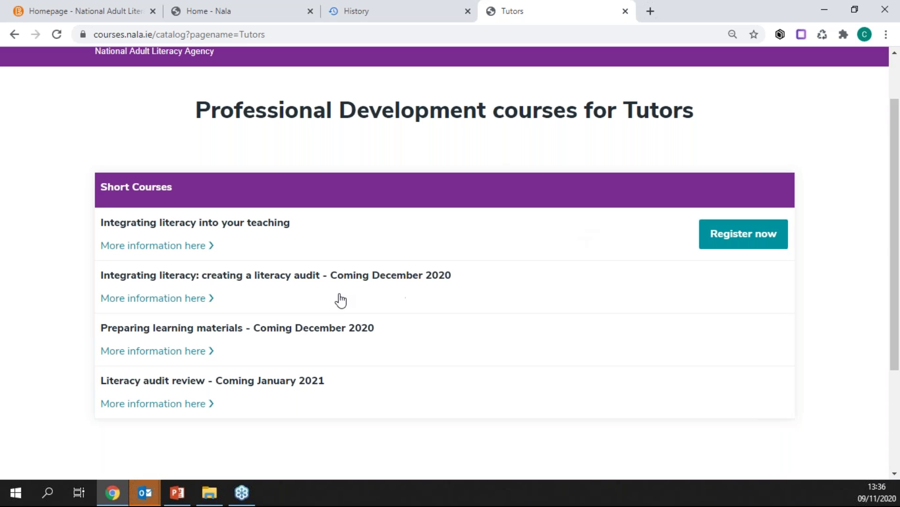
# - Return to the learning homepage and open the content of the Pattern and relationship Level 2 N course
pyautogui.click(242, 14)
pyautogui.click(121, 16)
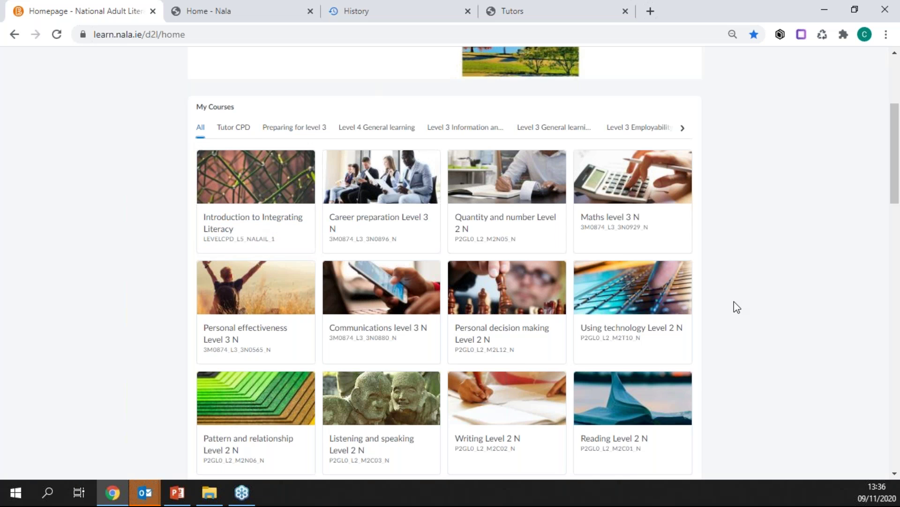
pyautogui.scroll(-3, 733, 305)
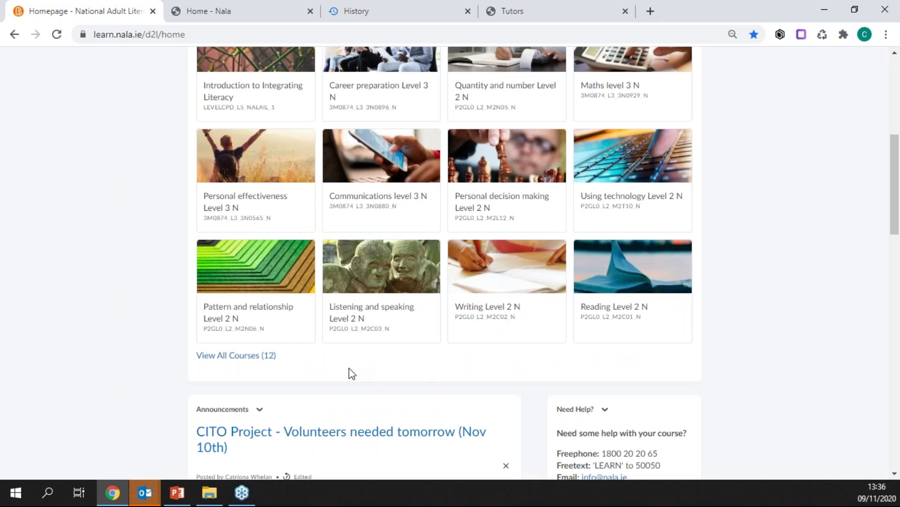
pyautogui.click(231, 310)
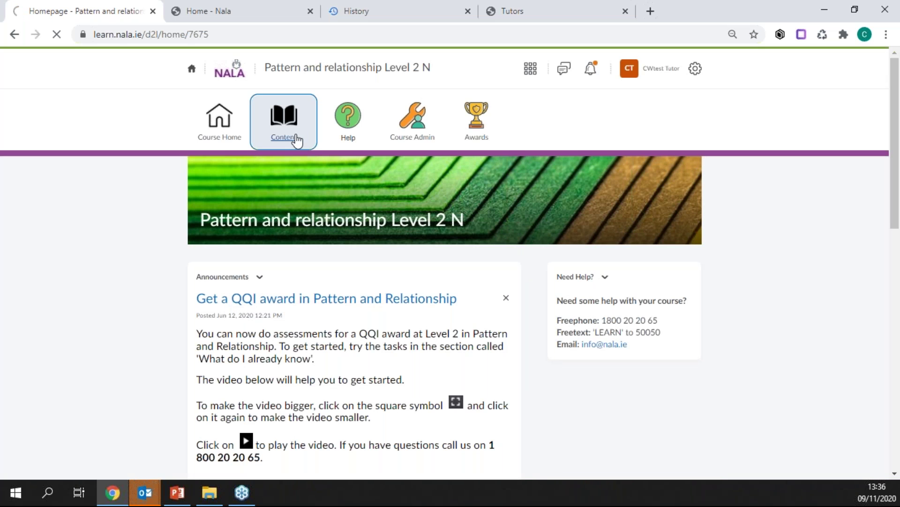
pyautogui.click(296, 140)
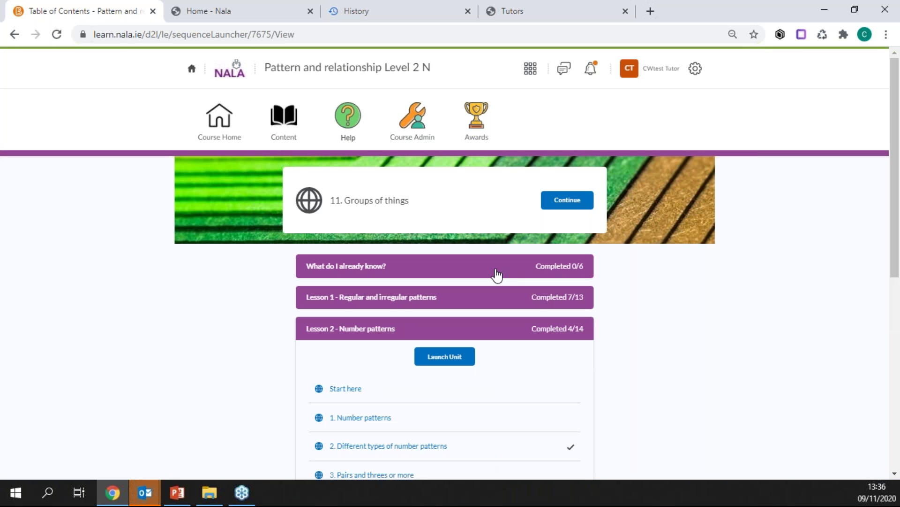
# - Collapse Lesson 2, expand Lesson 3 - Describing patterns, and open its topic "3. Two and three colour patterns"
pyautogui.click(383, 329)
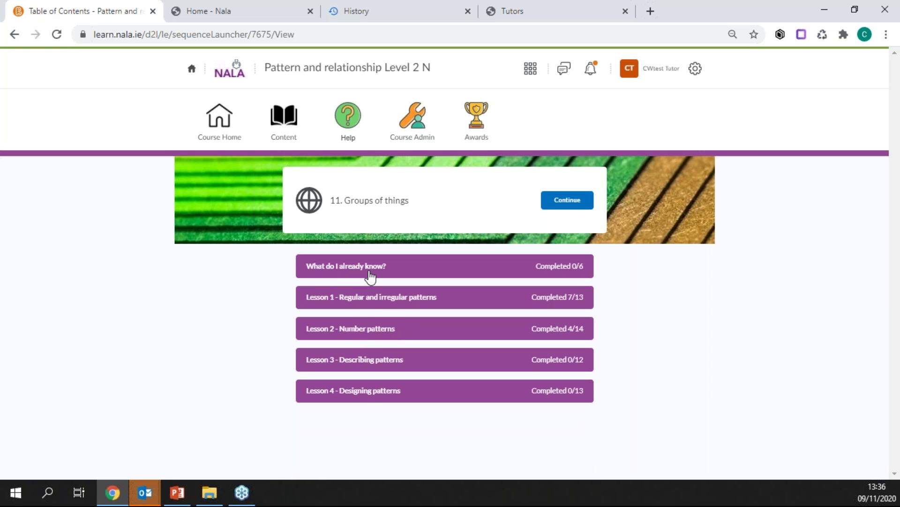
pyautogui.click(408, 368)
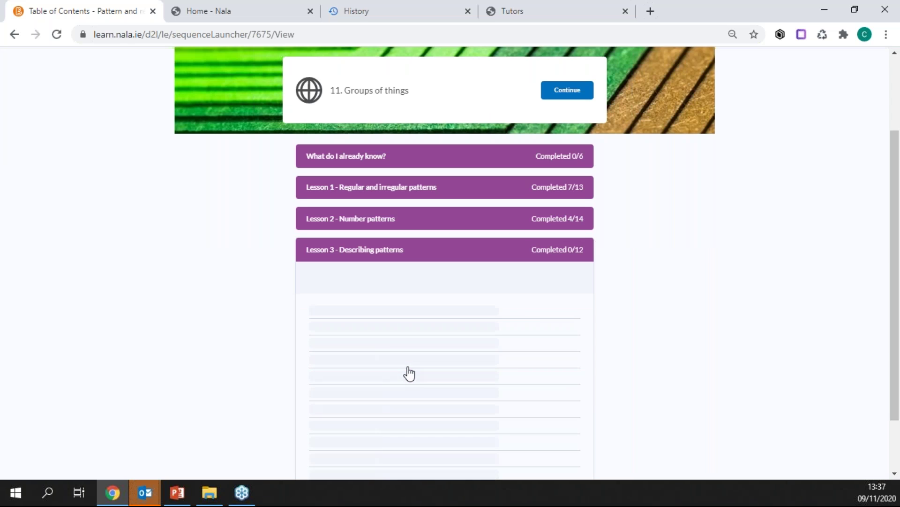
pyautogui.click(424, 400)
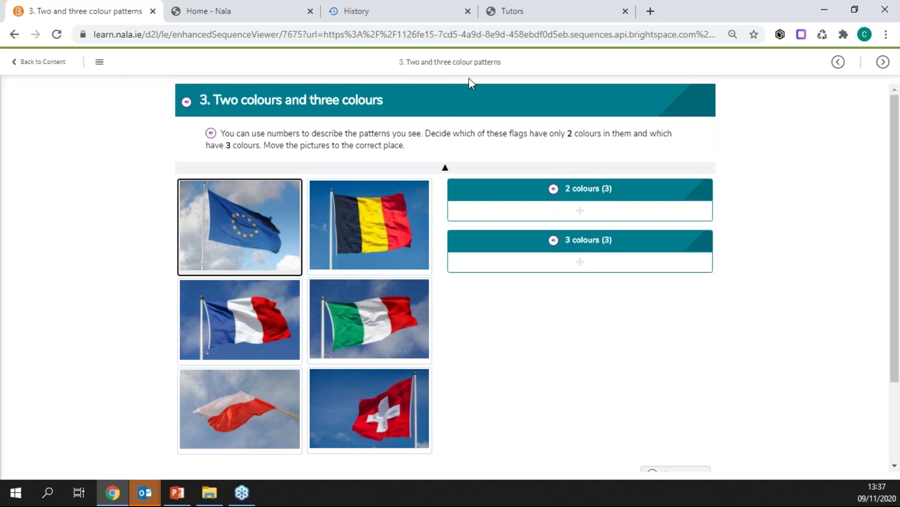
# - Leave the topic, reopen Pattern and relationship Level 2 N from the homepage, and go to its Course Administration page
pyautogui.click(39, 64)
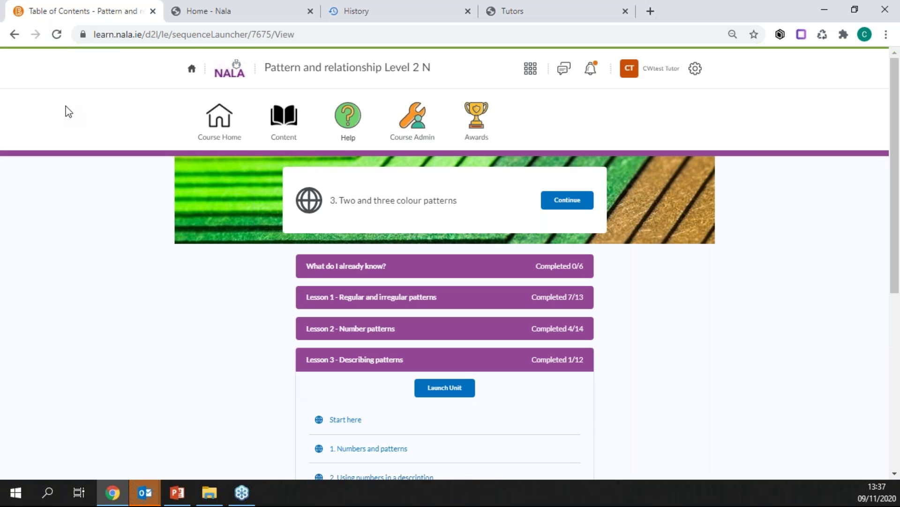
pyautogui.click(191, 70)
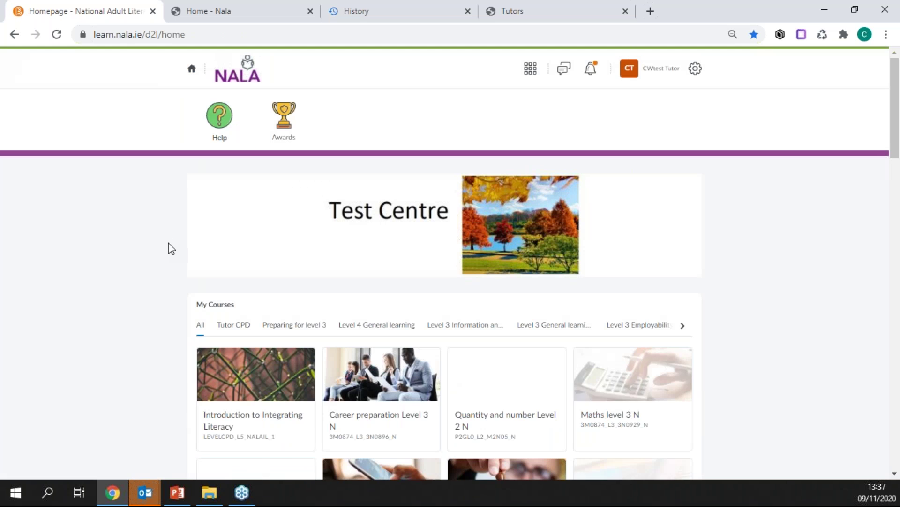
pyautogui.scroll(-3, 172, 249)
pyautogui.scroll(-1, 168, 246)
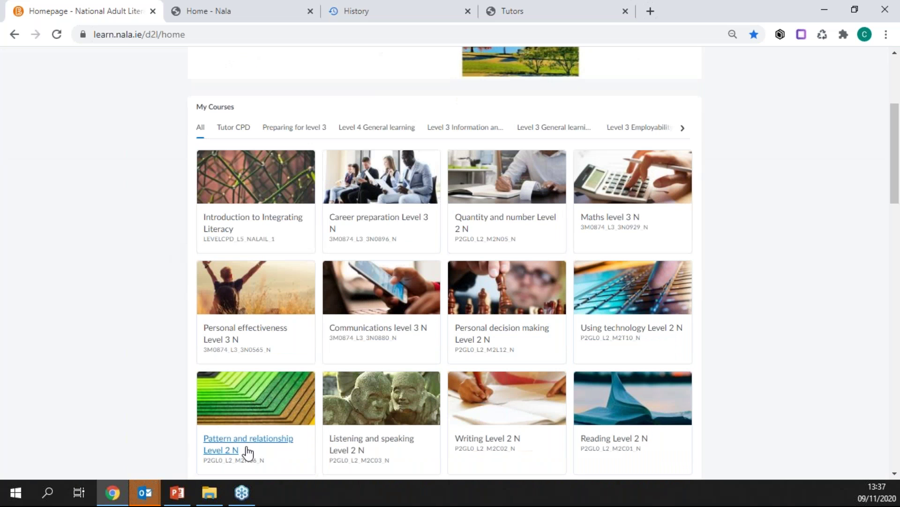
pyautogui.click(253, 441)
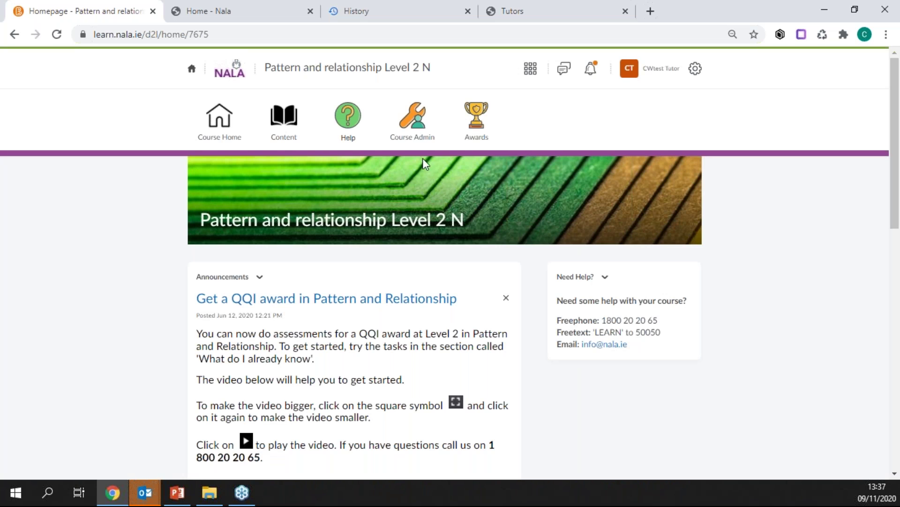
pyautogui.click(426, 143)
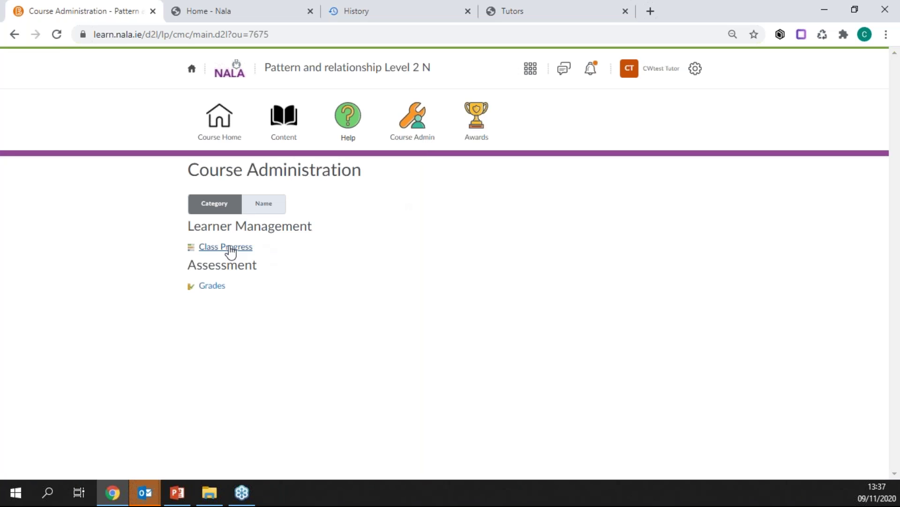
# - Check the available Help resources for tutors, and open Class Progress to examine the learners' content visited and grades
pyautogui.click(348, 137)
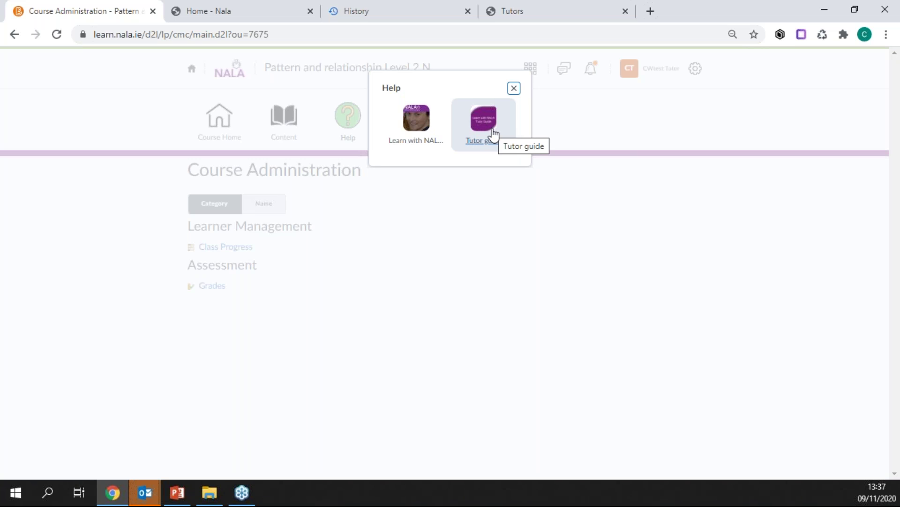
pyautogui.click(514, 89)
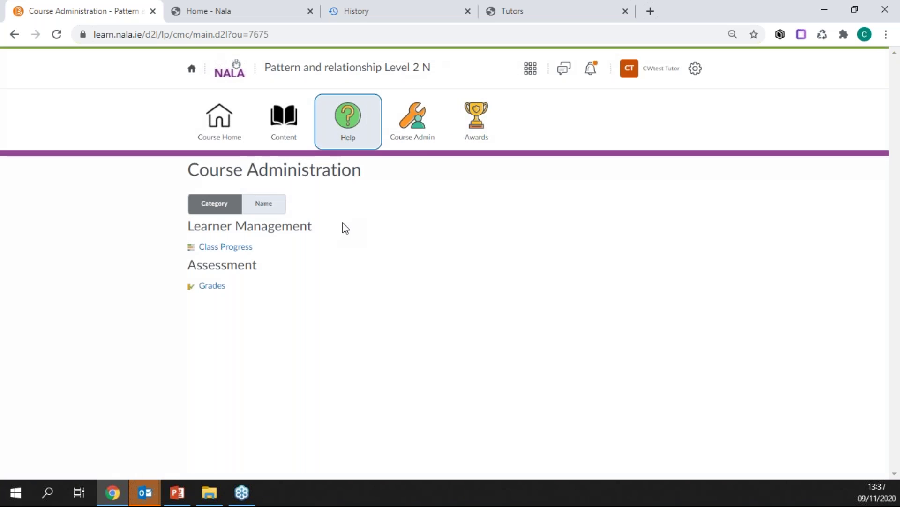
pyautogui.click(217, 251)
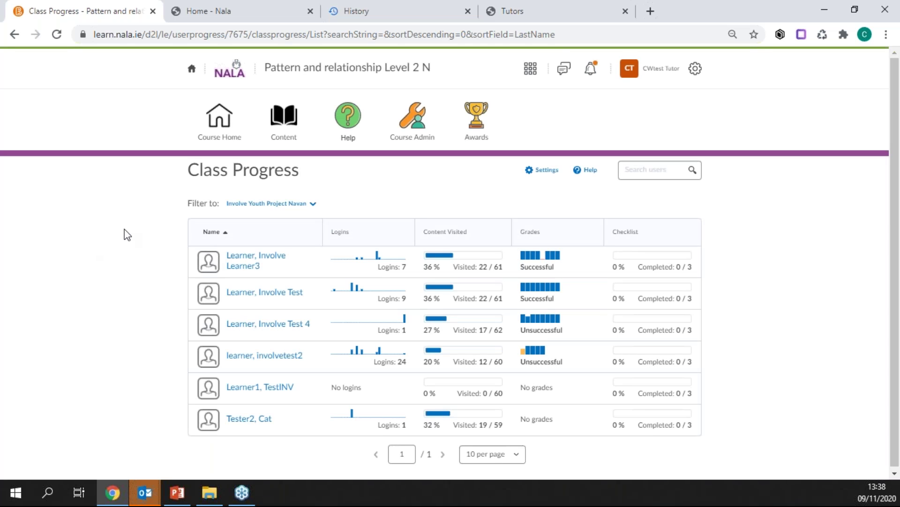
pyautogui.moveTo(567, 335)
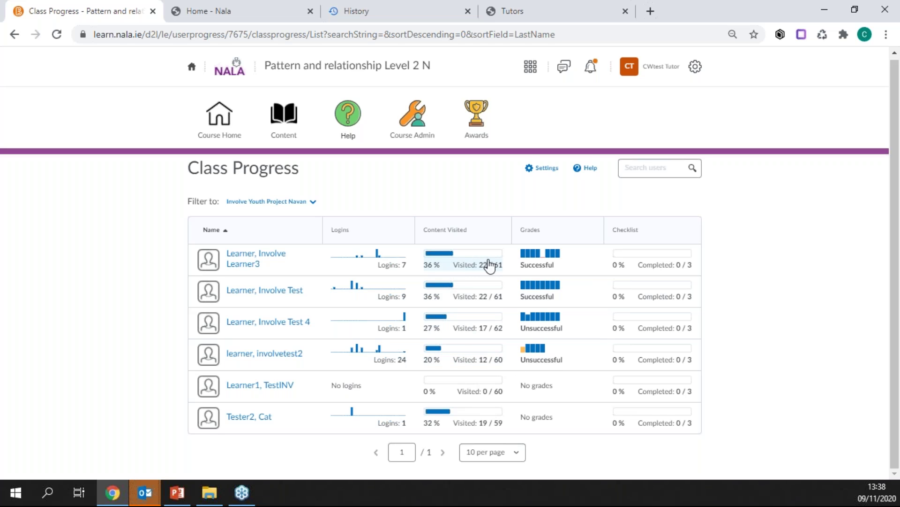
pyautogui.moveTo(524, 259)
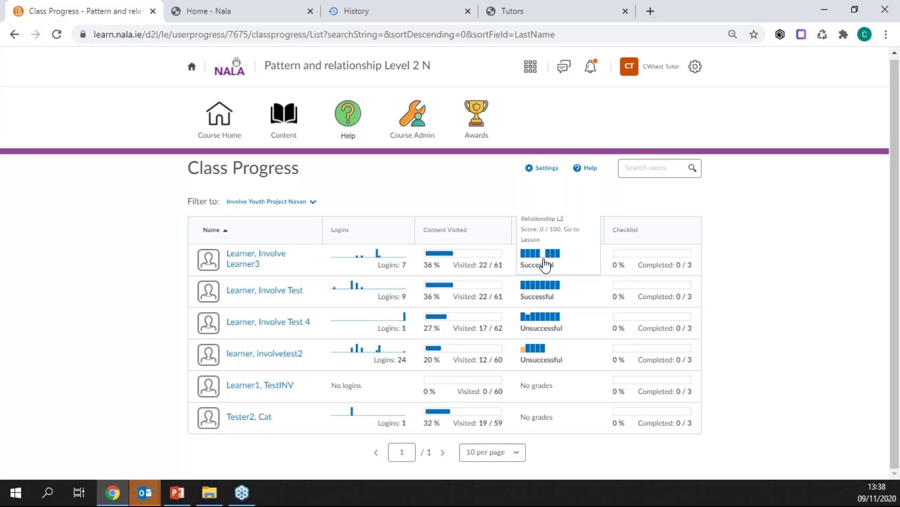
# - Open the first listed learner's progress summary and view the detailed Grades progress with its graded items
pyautogui.click(248, 259)
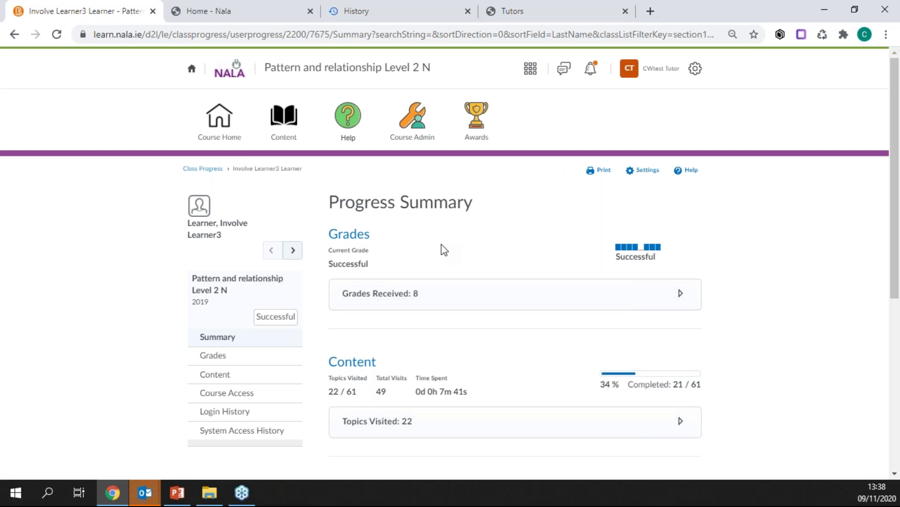
pyautogui.scroll(-2, 443, 248)
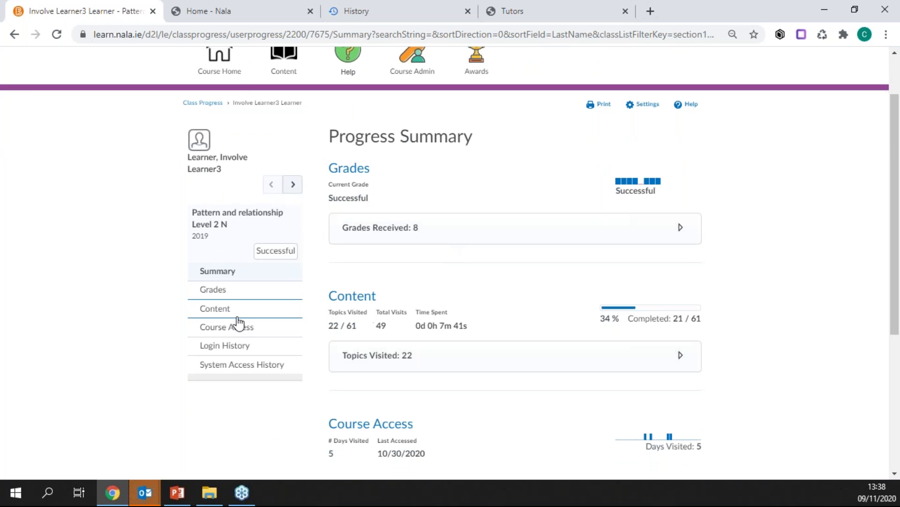
pyautogui.click(209, 291)
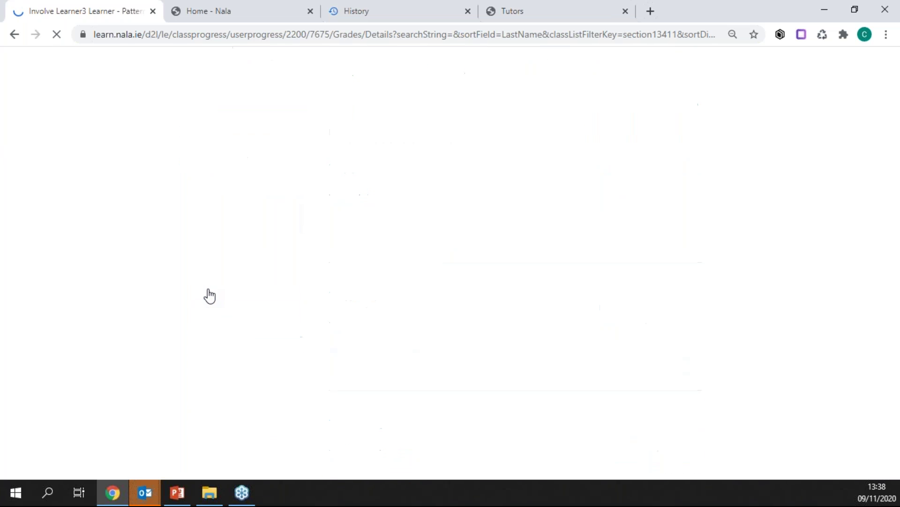
pyautogui.scroll(-5, 543, 289)
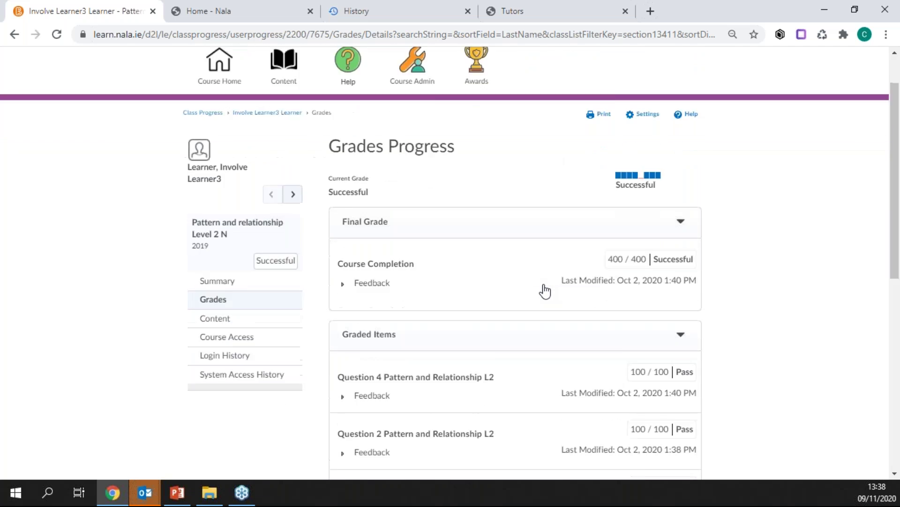
# - Examine the task results under Other Items and highlight Task 4 Pattern and Relationship L2's Go to Lesson result
pyautogui.scroll(-4, 537, 284)
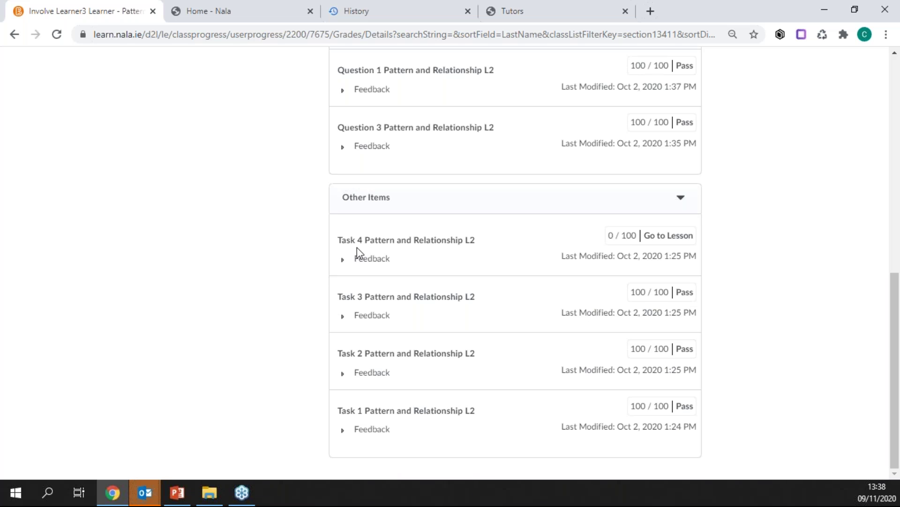
pyautogui.moveTo(337, 240); pyautogui.dragTo(370, 241)
pyautogui.moveTo(642, 235); pyautogui.dragTo(700, 234)
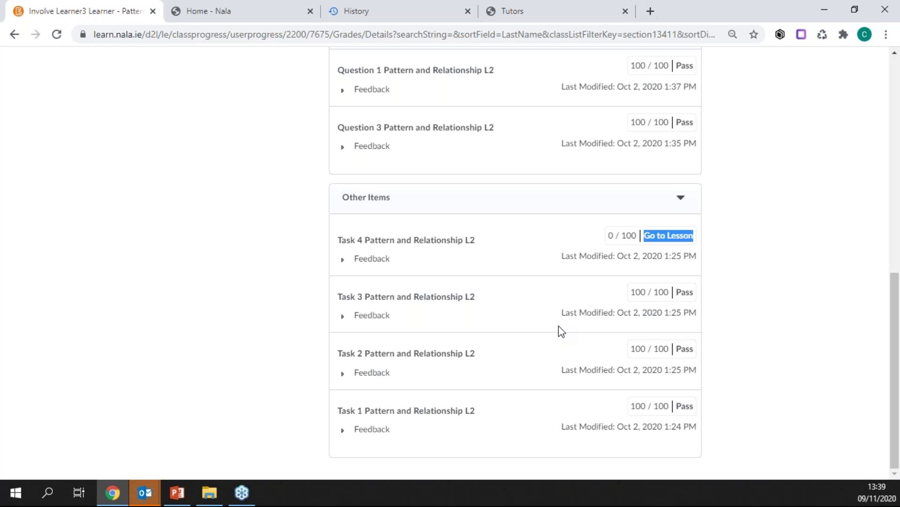
# - Open the learner's Content Progress and review the completion of each lesson and the End Test
pyautogui.scroll(5, 241, 277)
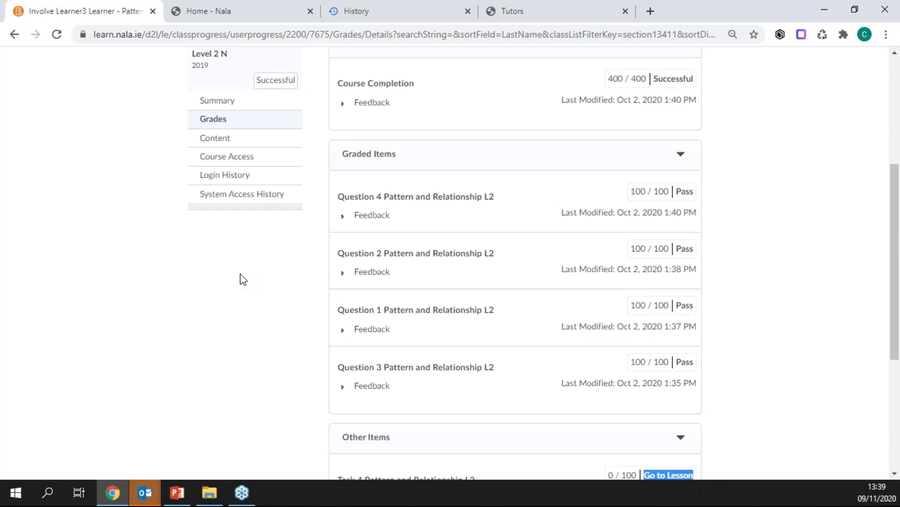
pyautogui.click(217, 167)
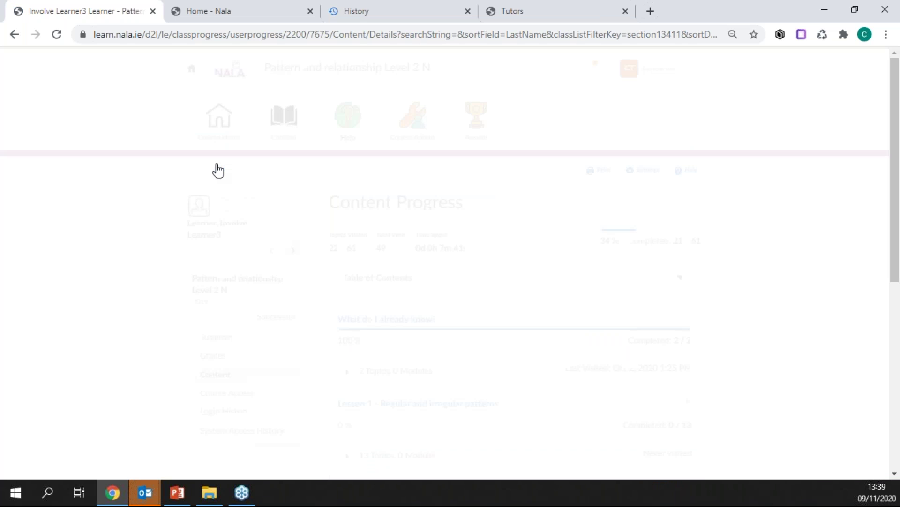
pyautogui.scroll(-3, 483, 237)
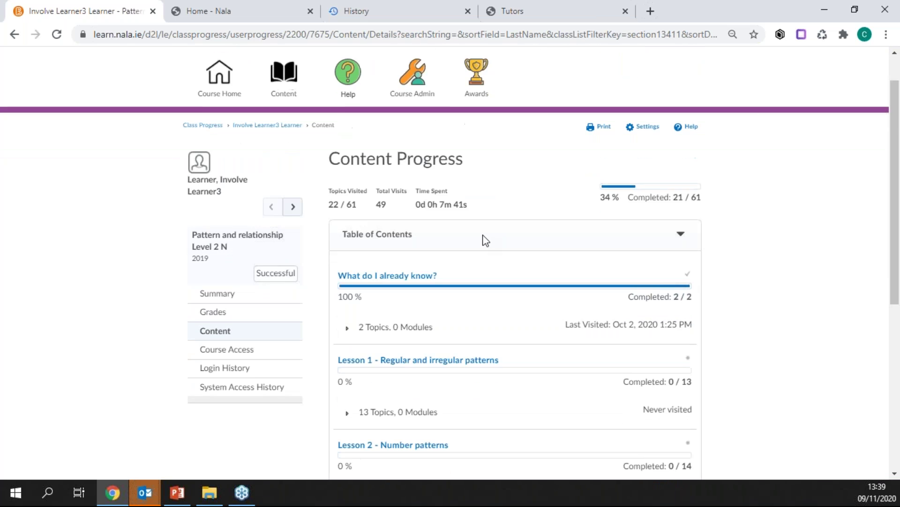
pyautogui.scroll(-1, 445, 236)
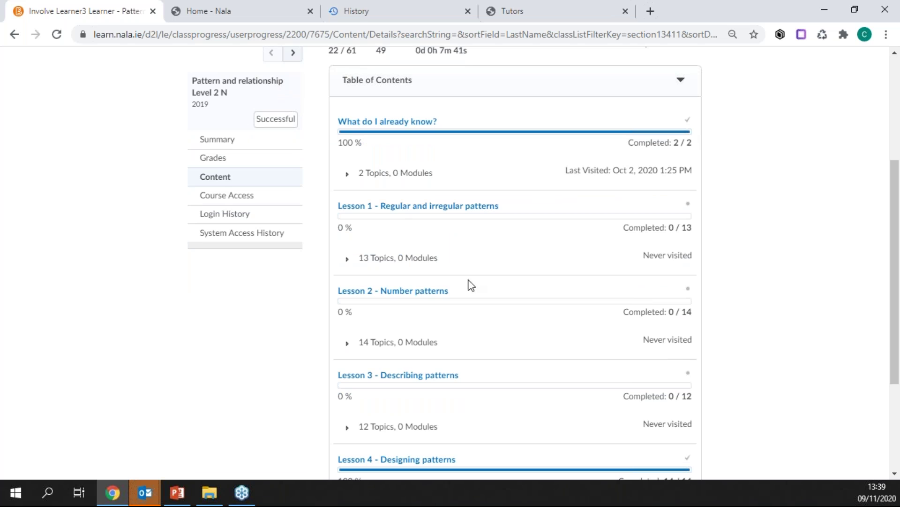
pyautogui.scroll(-2, 505, 378)
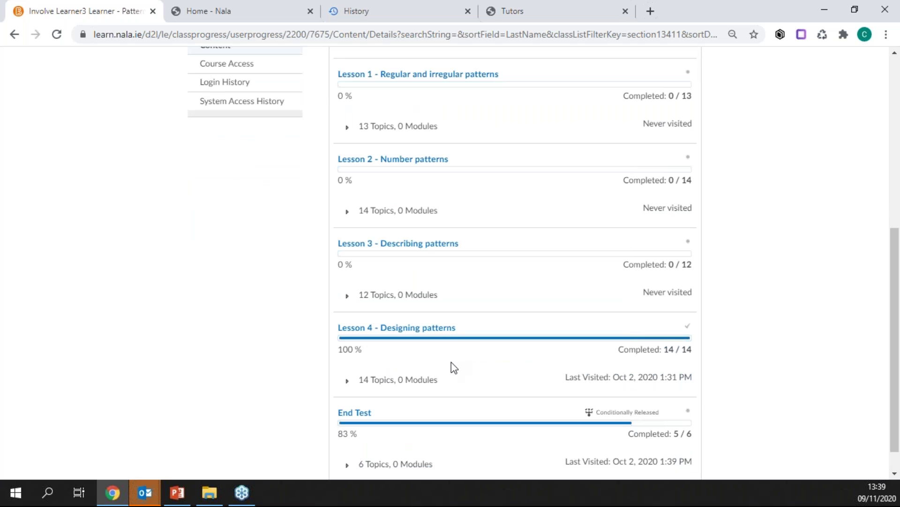
pyautogui.scroll(-1, 451, 362)
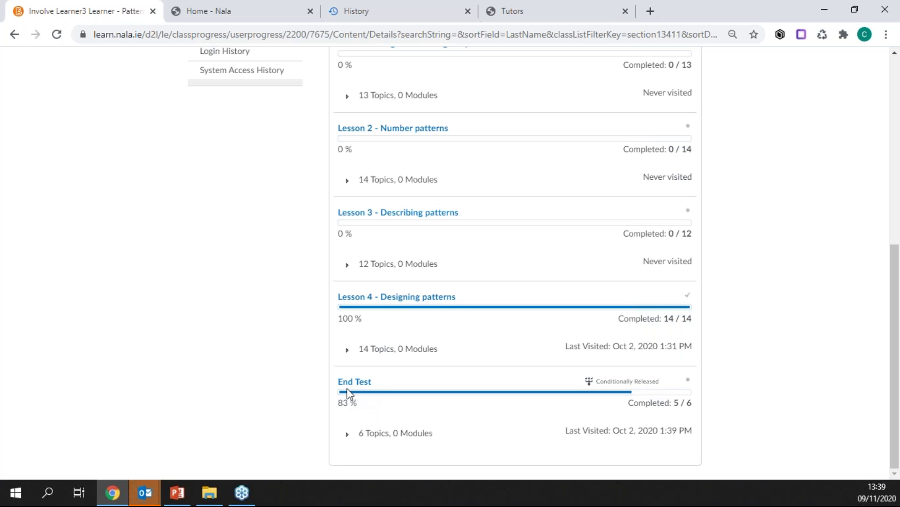
pyautogui.scroll(2, 255, 282)
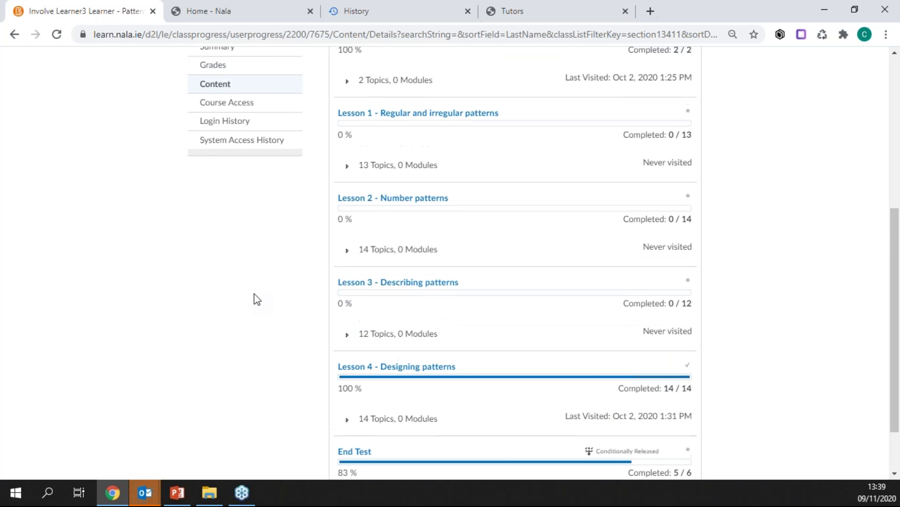
pyautogui.scroll(3, 255, 299)
# - Return to the learner's Grades Progress, review the graded questions and final grade, and show Task 4's details in the grade chart
pyautogui.click(212, 197)
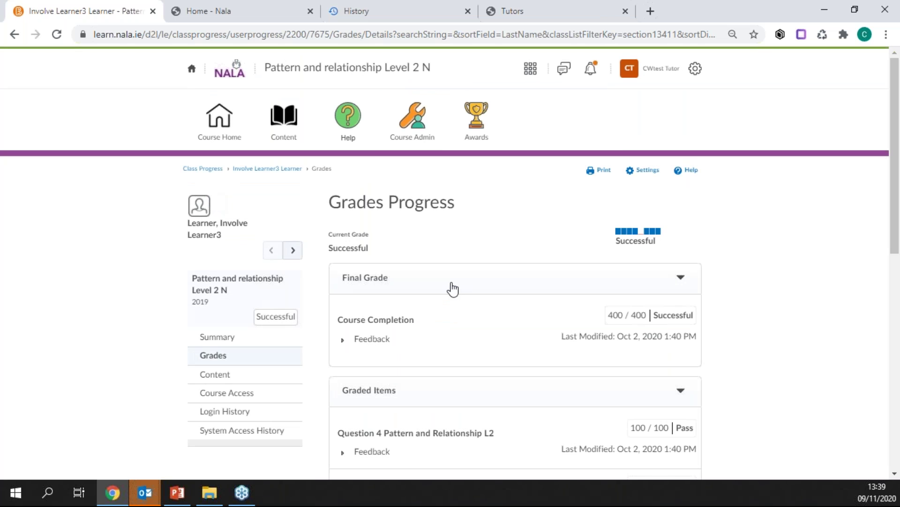
pyautogui.scroll(-5, 453, 289)
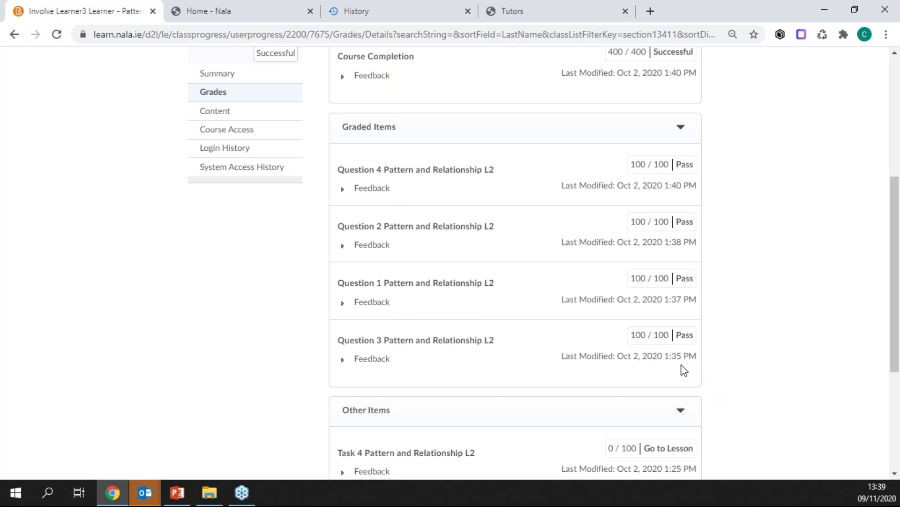
pyautogui.scroll(3, 575, 272)
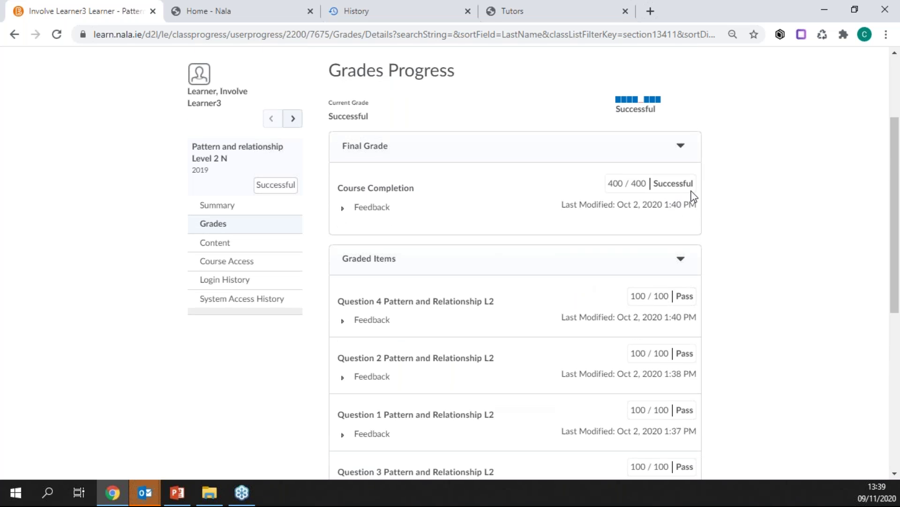
pyautogui.moveTo(643, 108)
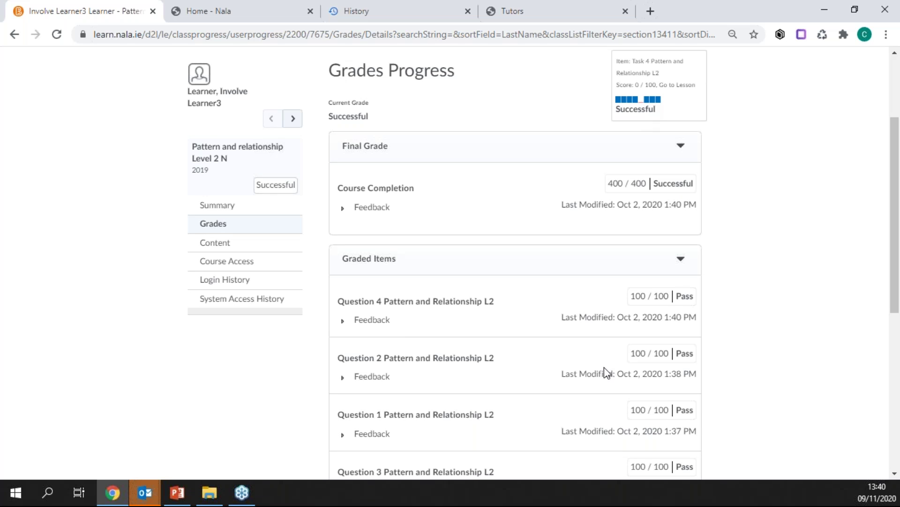
# - Highlight Task 4's Go to Lesson result under Other Items and compare the task results with the graded questions and final grade
pyautogui.scroll(-7, 603, 372)
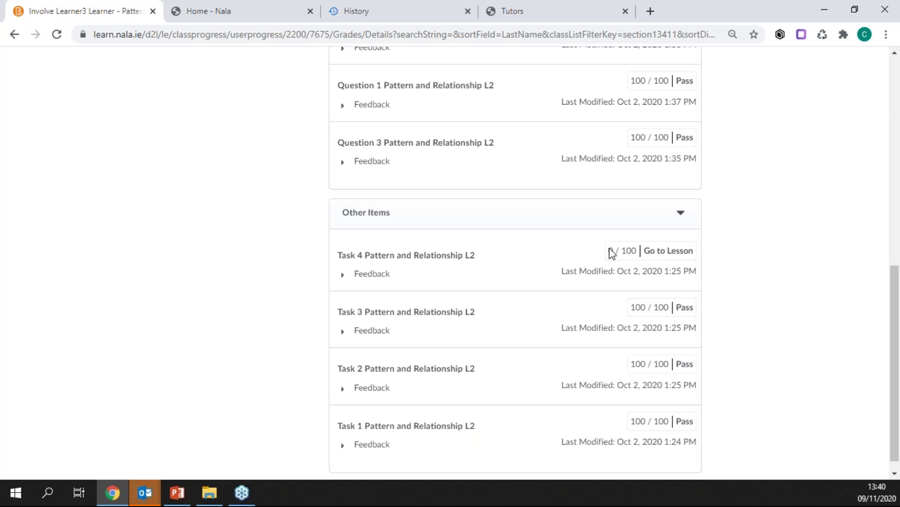
pyautogui.moveTo(648, 251); pyautogui.dragTo(699, 253)
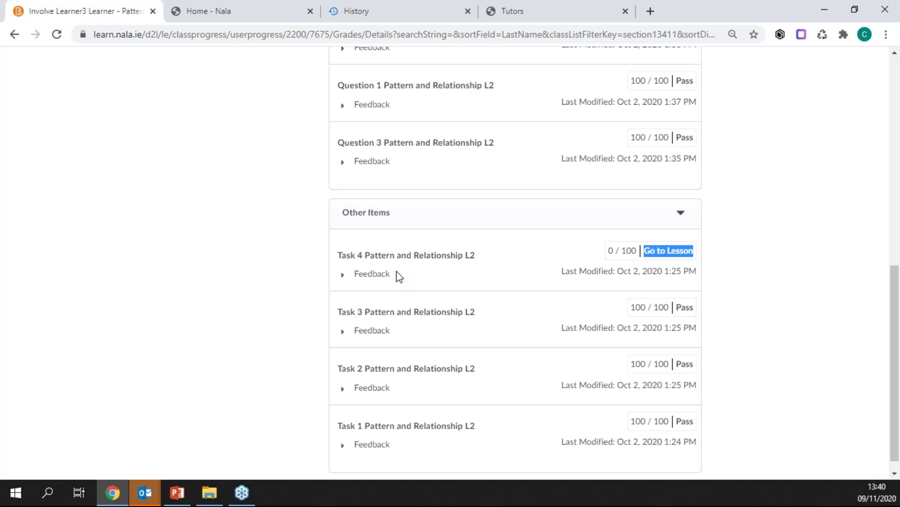
pyautogui.scroll(3, 414, 286)
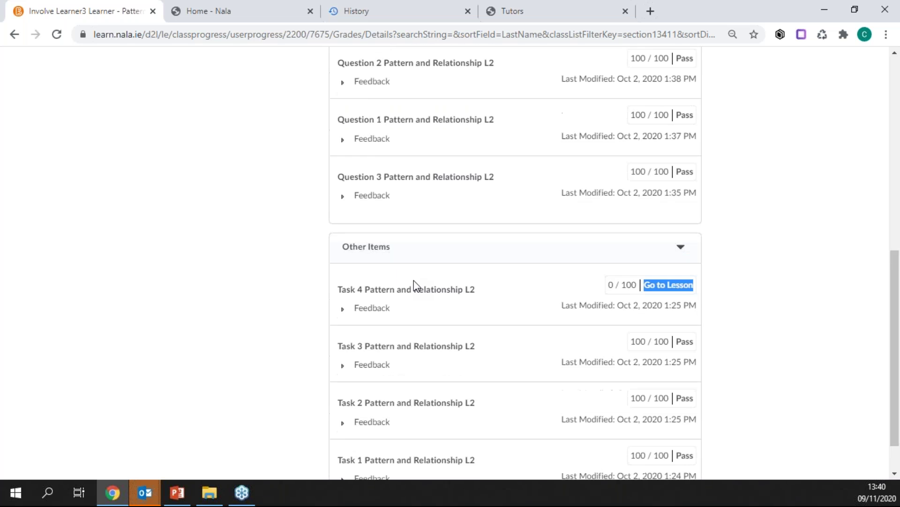
pyautogui.scroll(3, 416, 285)
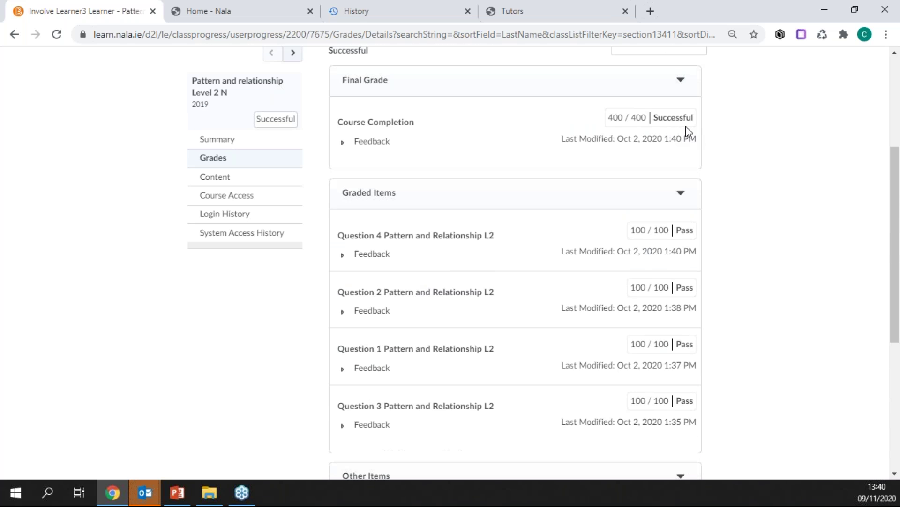
pyautogui.scroll(-6, 538, 306)
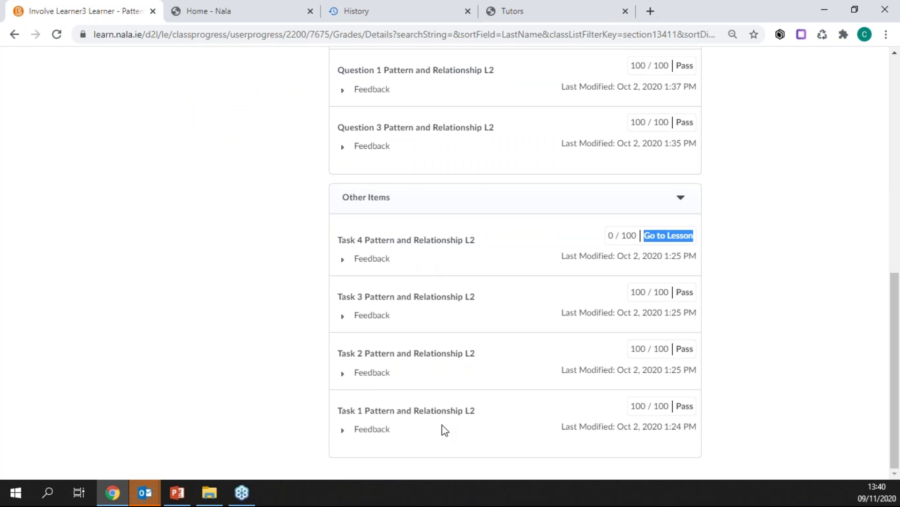
pyautogui.scroll(3, 450, 384)
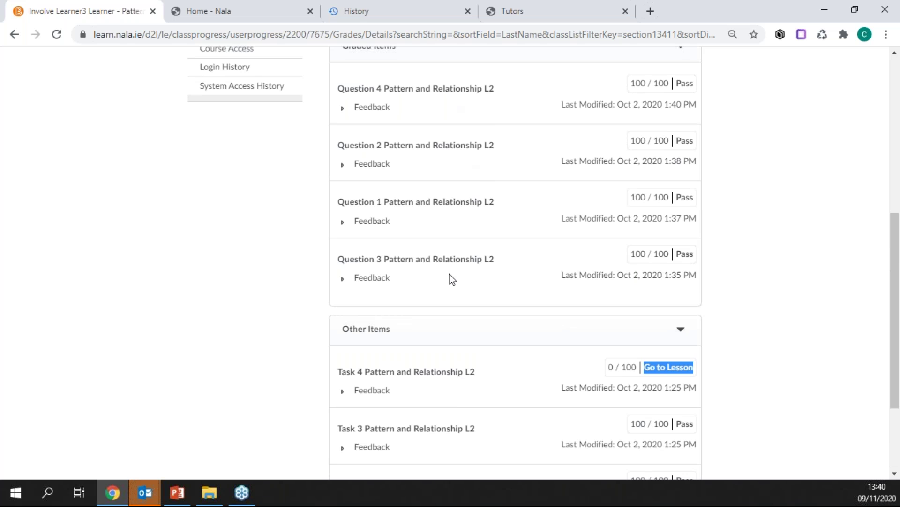
pyautogui.scroll(7, 452, 279)
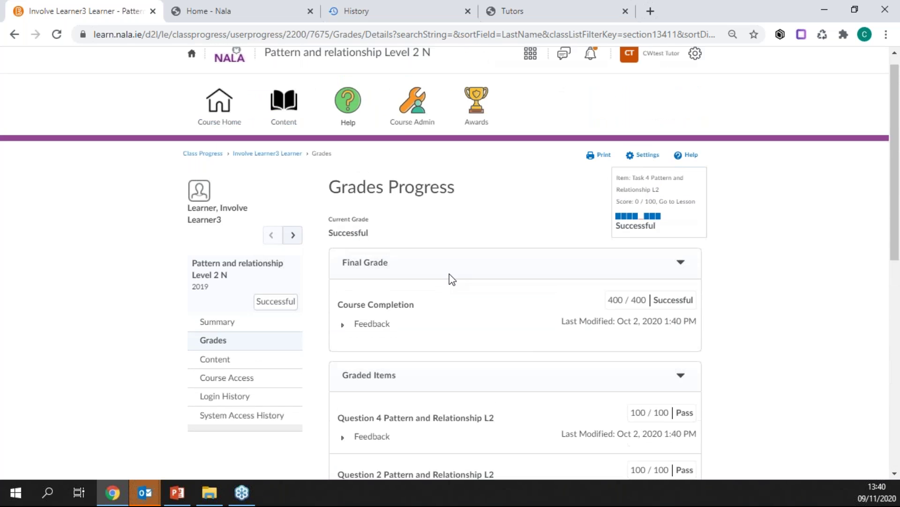
# - Open Class Progress for the Maths level 3 N course from the homepage and filter it to Involve Youth Project Navan
pyautogui.click(191, 59)
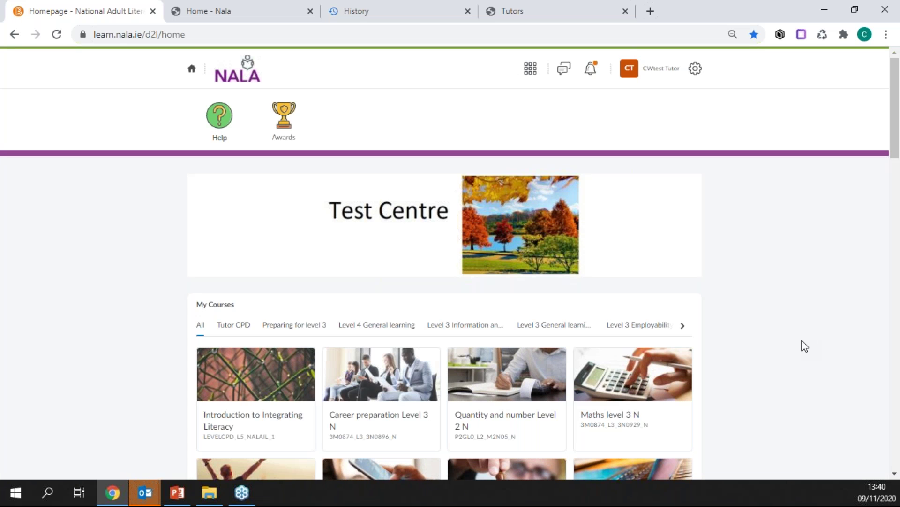
pyautogui.click(610, 415)
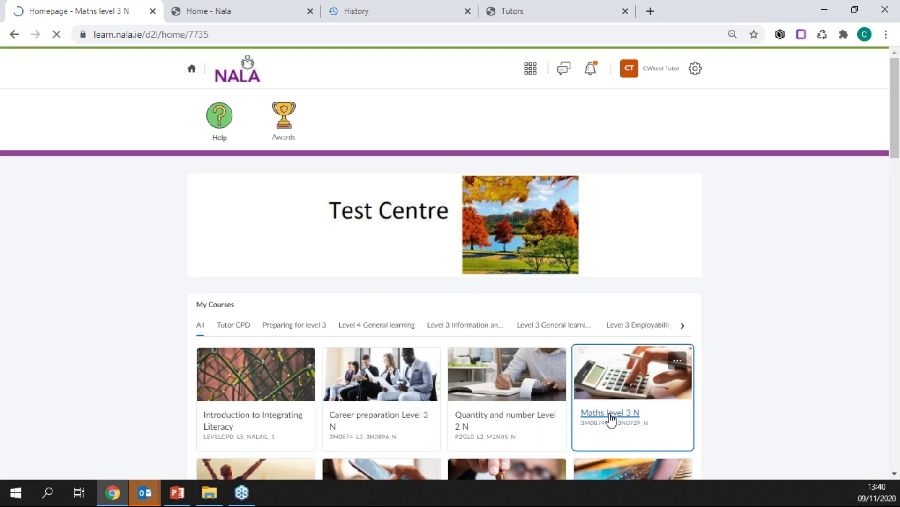
pyautogui.click(417, 139)
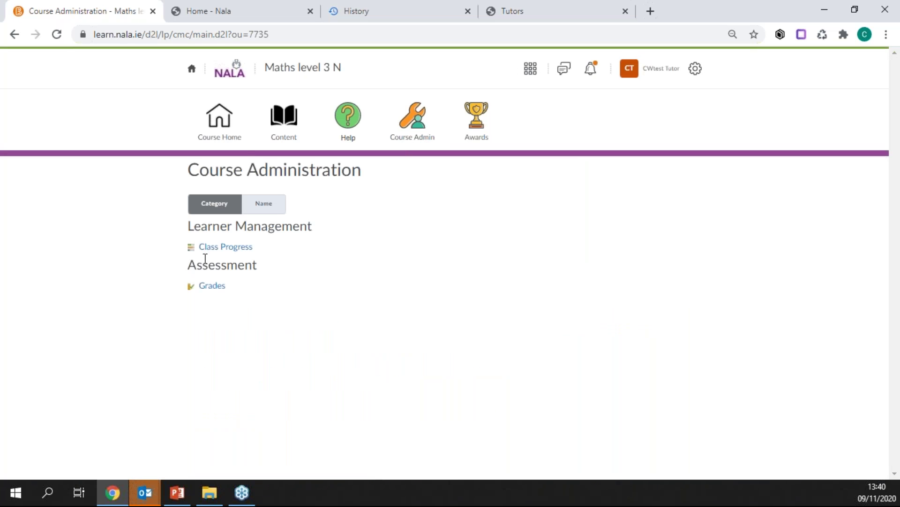
pyautogui.click(227, 253)
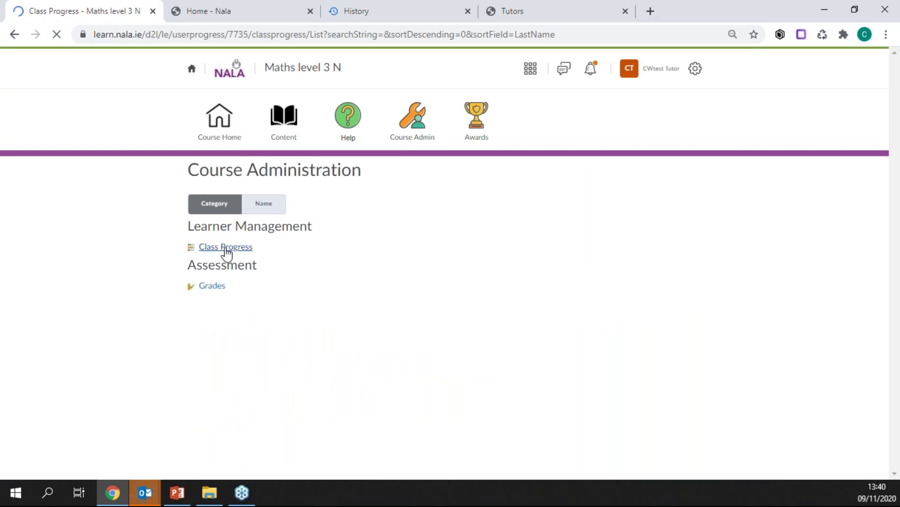
pyautogui.click(283, 207)
pyautogui.click(267, 295)
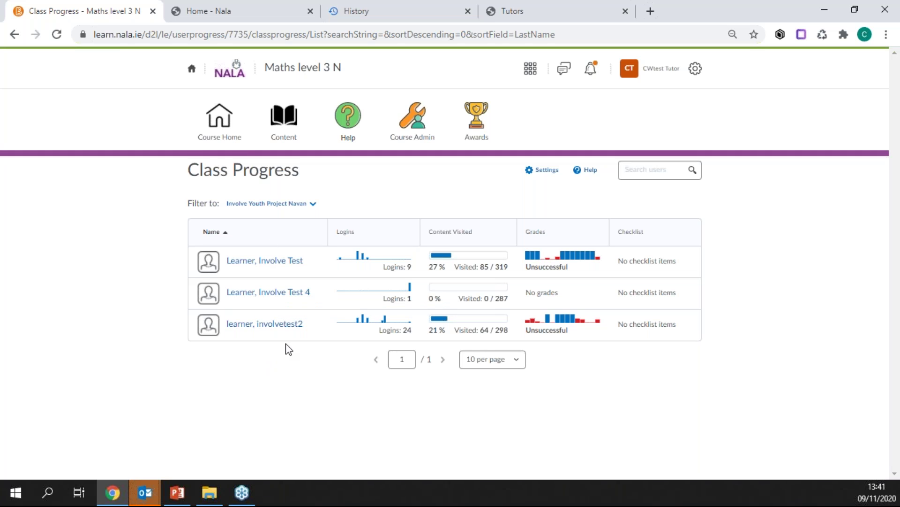
# - Check the third listed learner's grade chart, and open that learner's progress summary and detailed Grades Progress
pyautogui.moveTo(528, 321)
pyautogui.click(267, 327)
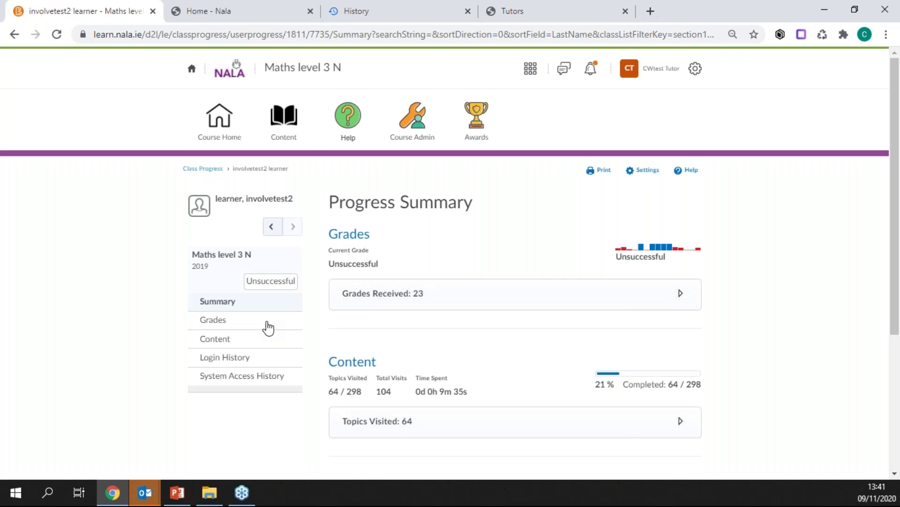
pyautogui.scroll(-1, 267, 327)
pyautogui.click(219, 256)
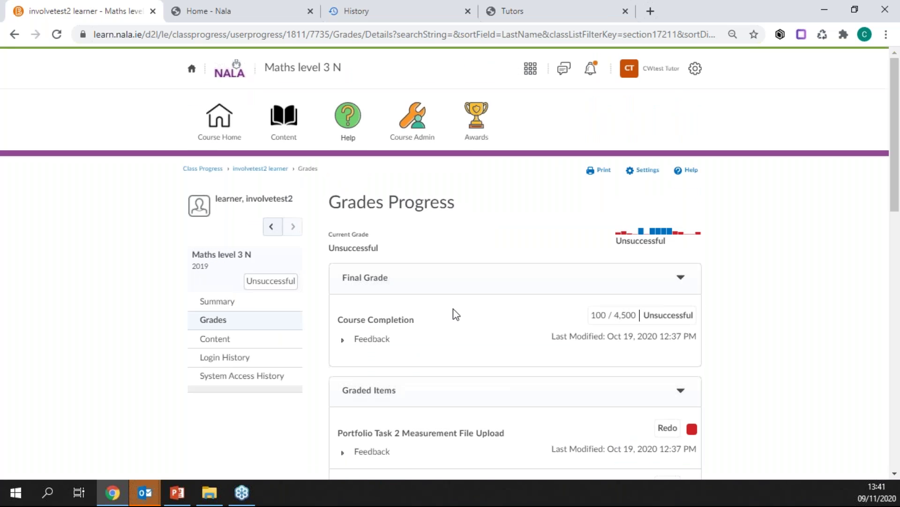
# - Load all remaining graded items down to Task 1 Maths Level 3, and review which tasks are marked Pass or Go to Lesson
pyautogui.scroll(-14, 456, 314)
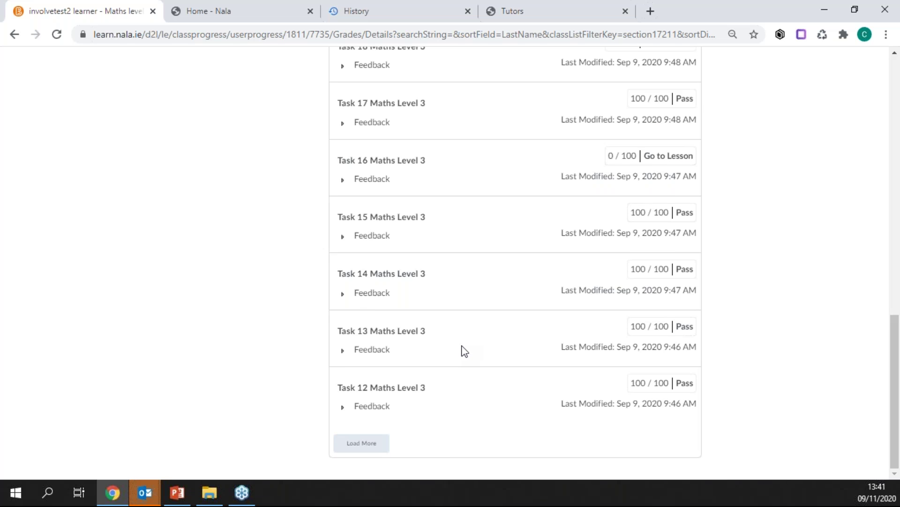
pyautogui.click(354, 446)
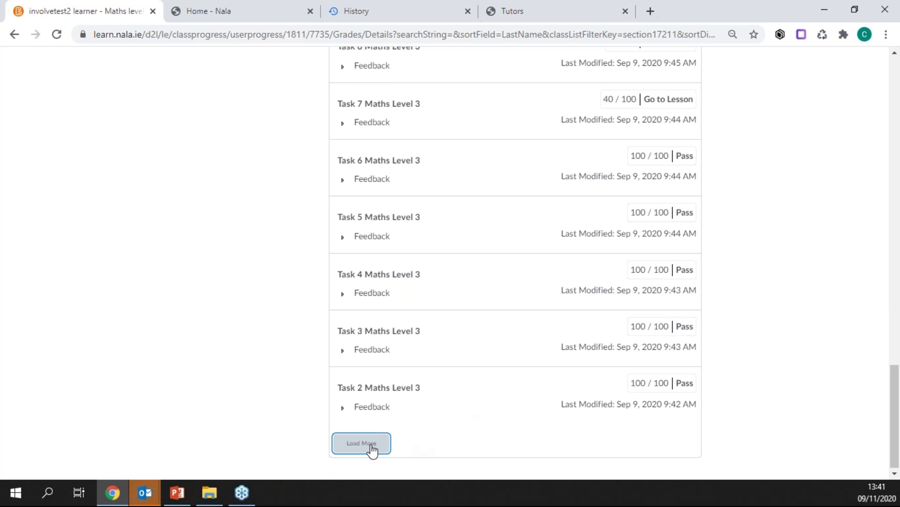
pyautogui.click(373, 448)
pyautogui.scroll(-1, 446, 432)
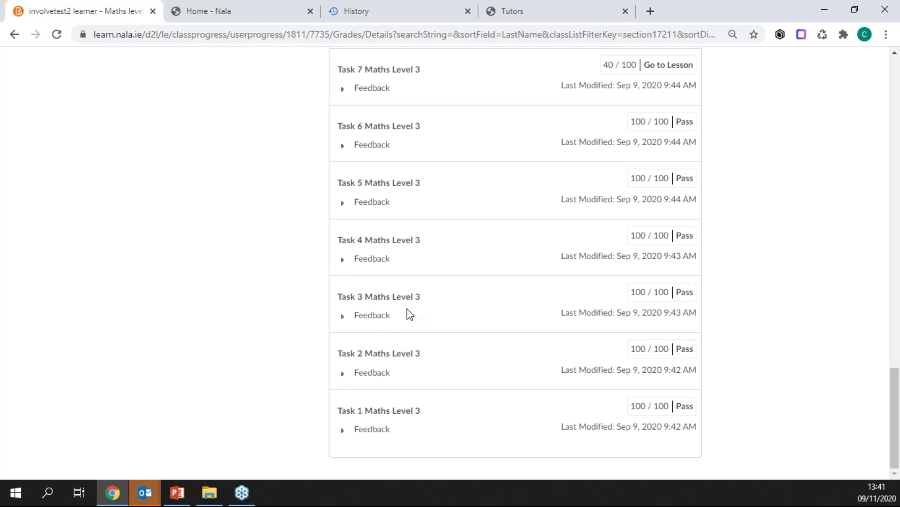
pyautogui.scroll(3, 505, 277)
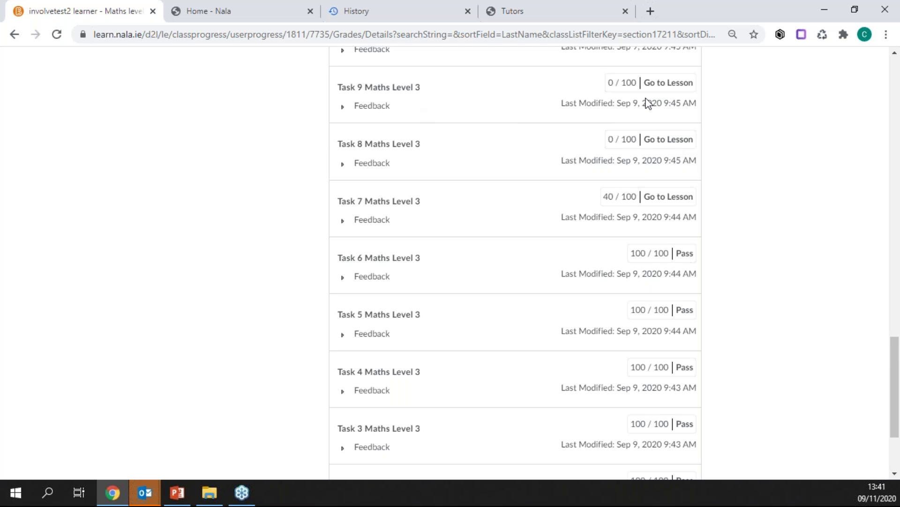
pyautogui.scroll(3, 514, 173)
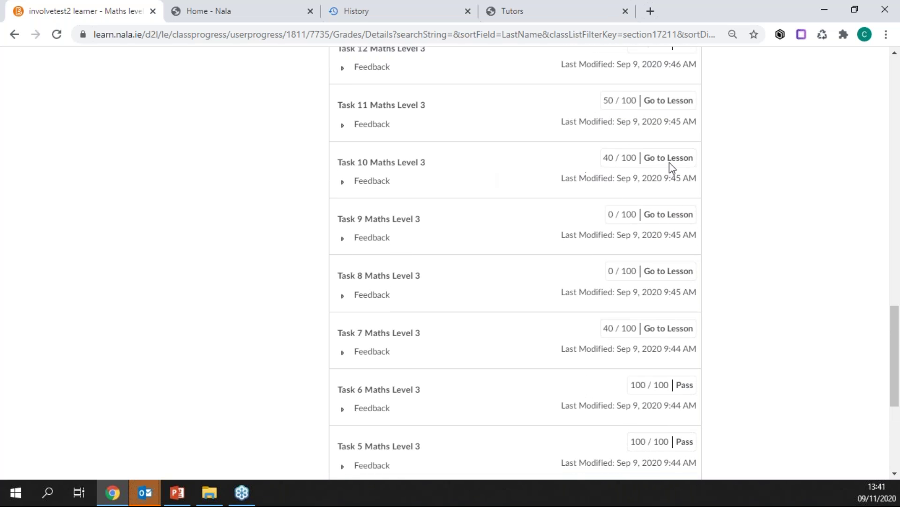
pyautogui.scroll(5, 506, 178)
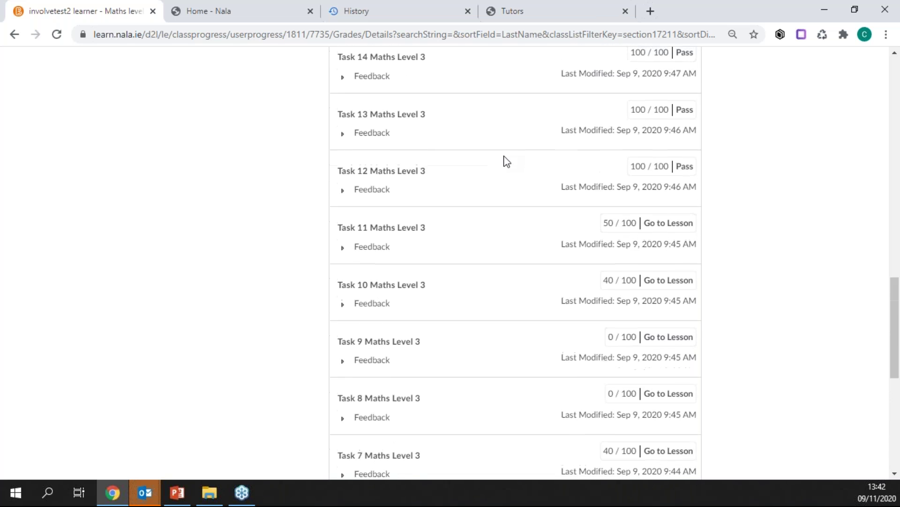
pyautogui.scroll(2, 504, 209)
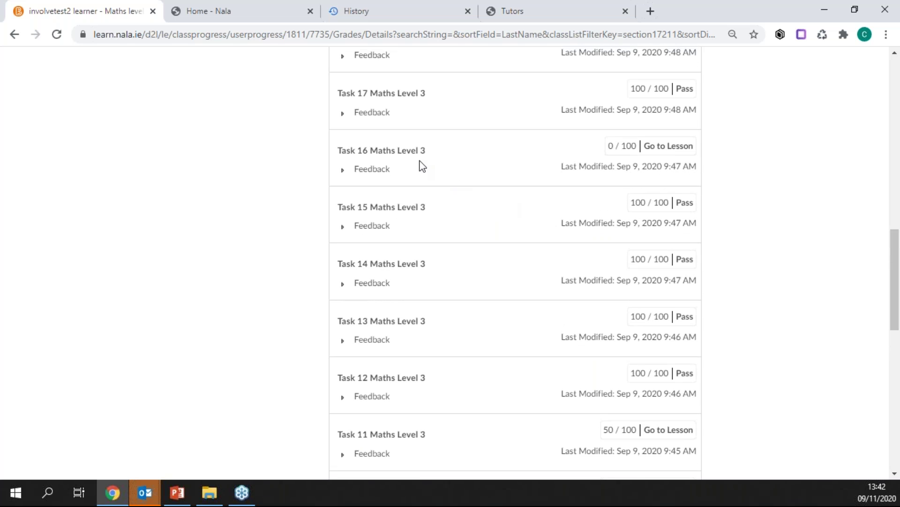
pyautogui.scroll(3, 524, 177)
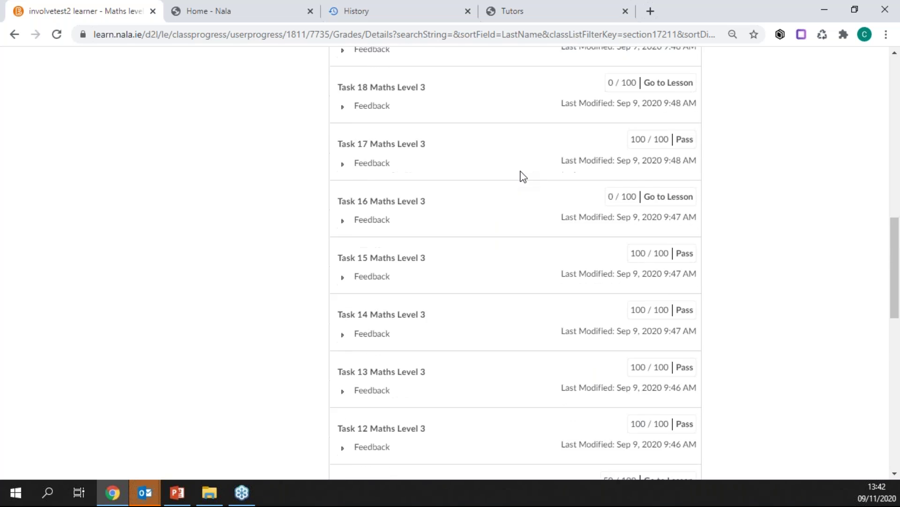
# - Compare the Pass and Go to Lesson results across the Maths Level 3 tasks, and return to the Grades Progress overview
pyautogui.scroll(2, 487, 104)
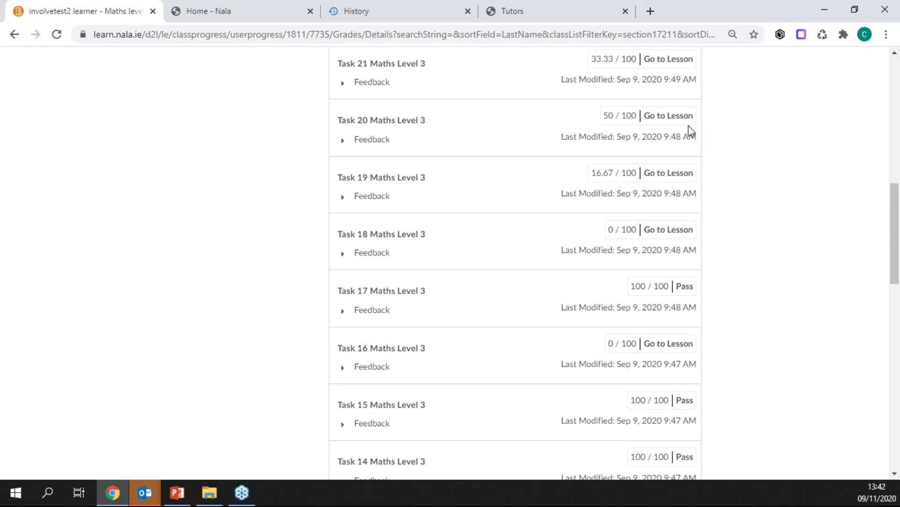
pyautogui.scroll(-1, 625, 215)
pyautogui.scroll(-5, 432, 296)
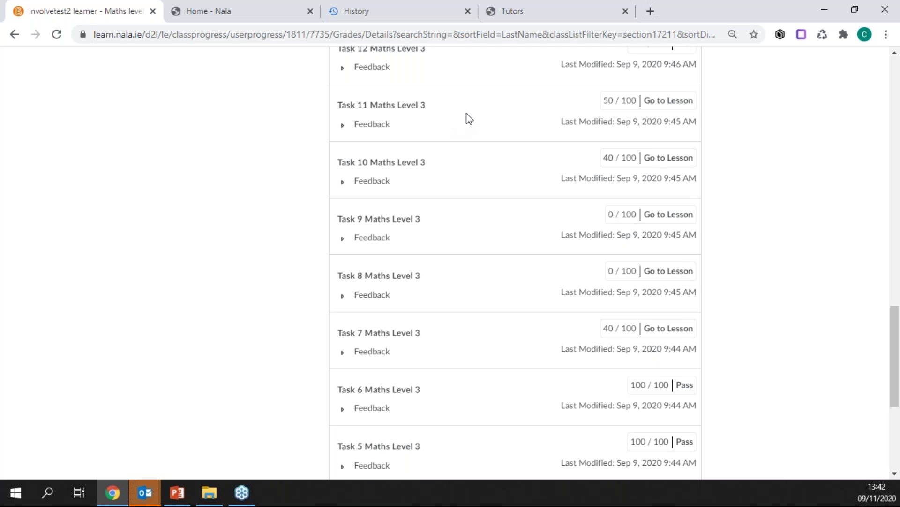
pyautogui.scroll(5, 467, 119)
pyautogui.scroll(15, 483, 168)
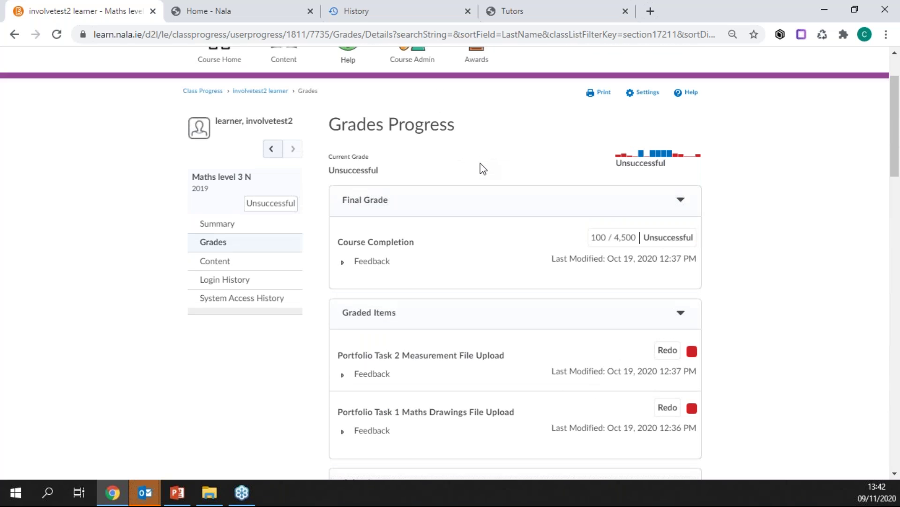
# - Open the learner's Content Progress, expand Section 1 Numbers and review completion of Lessons 1 to 5
pyautogui.click(222, 266)
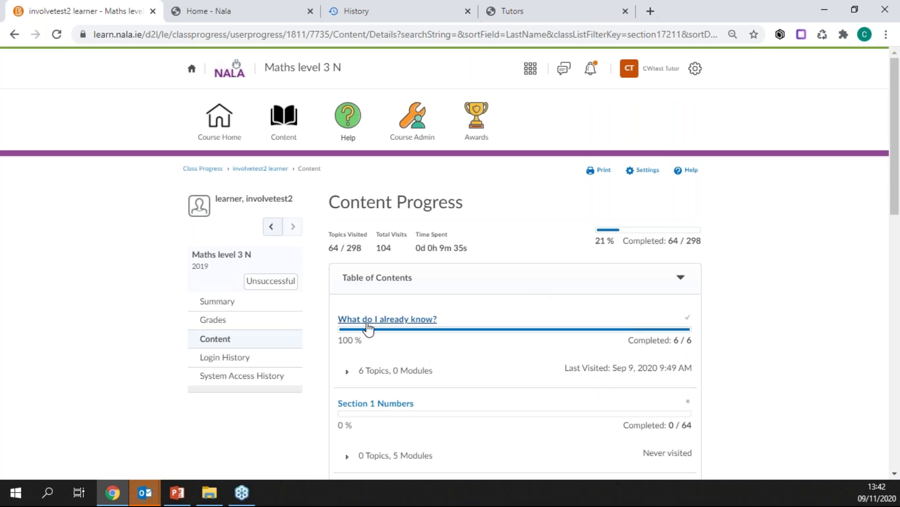
pyautogui.scroll(-3, 508, 308)
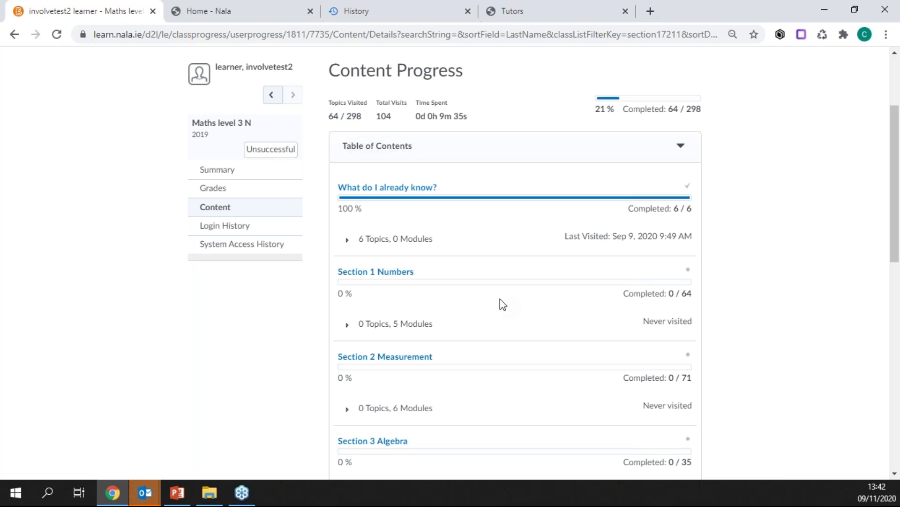
pyautogui.click(347, 325)
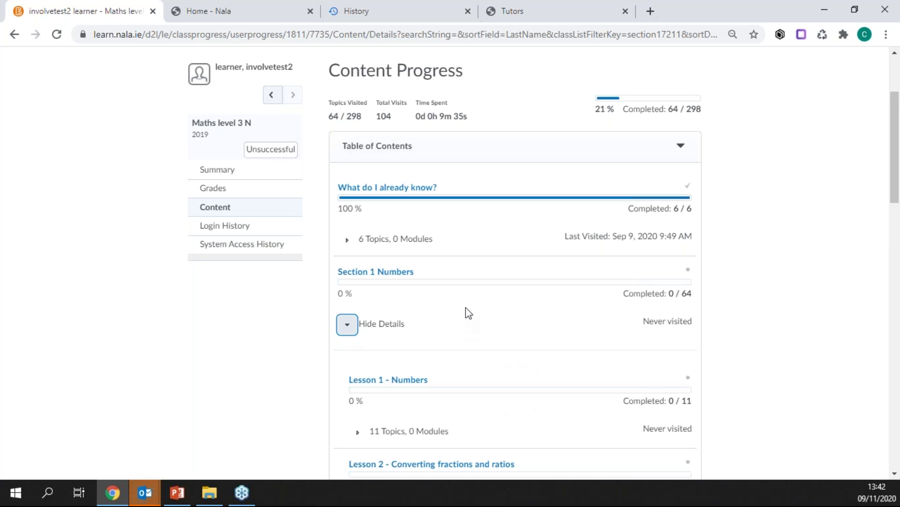
pyautogui.scroll(-3, 465, 307)
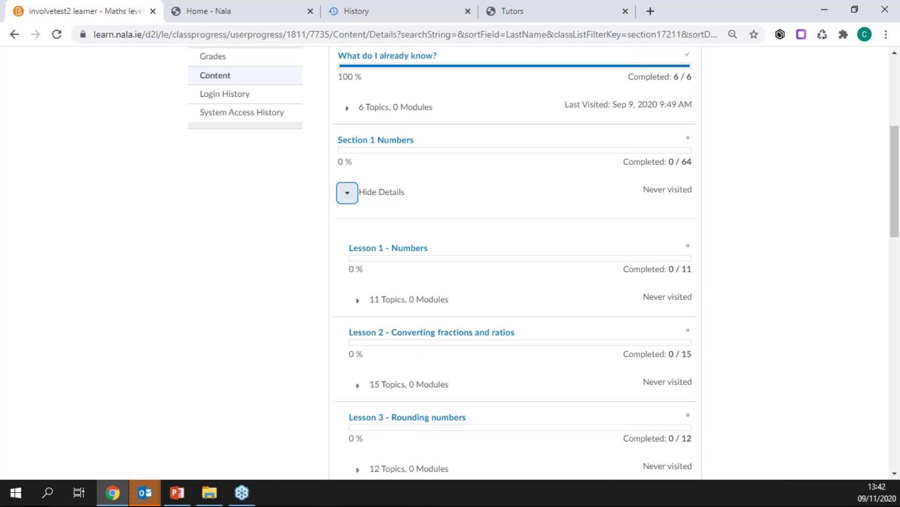
pyautogui.scroll(-4, 429, 427)
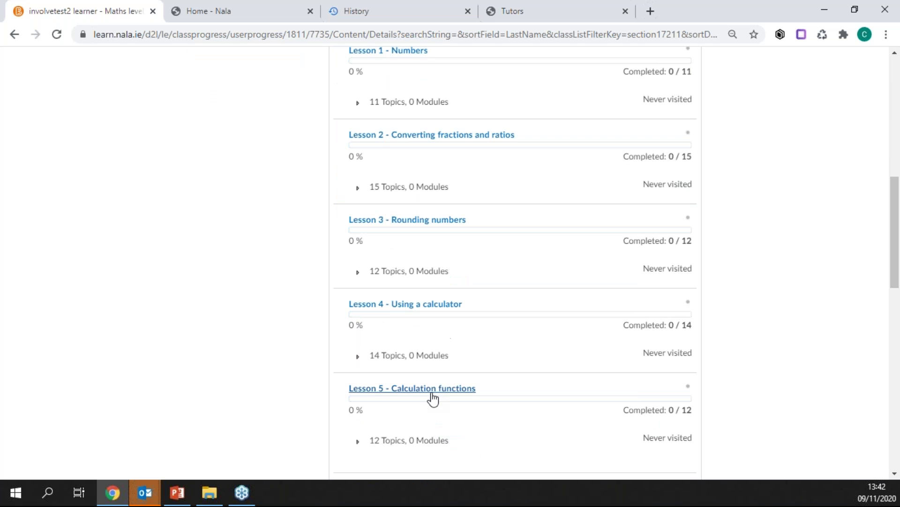
pyautogui.scroll(-3, 424, 400)
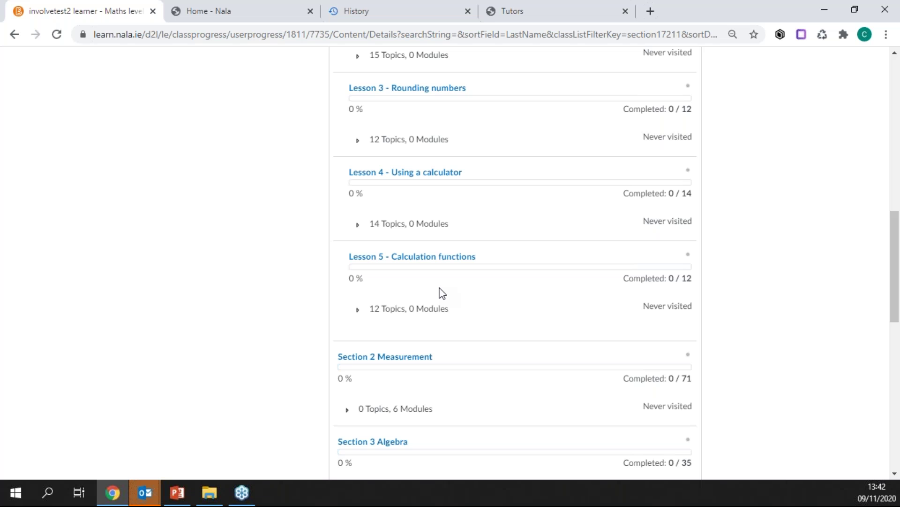
# - Expand Section 2 Measurement, review completion of its lessons through Lesson 11, and continue to the remaining sections
pyautogui.scroll(-2, 442, 293)
pyautogui.click(347, 347)
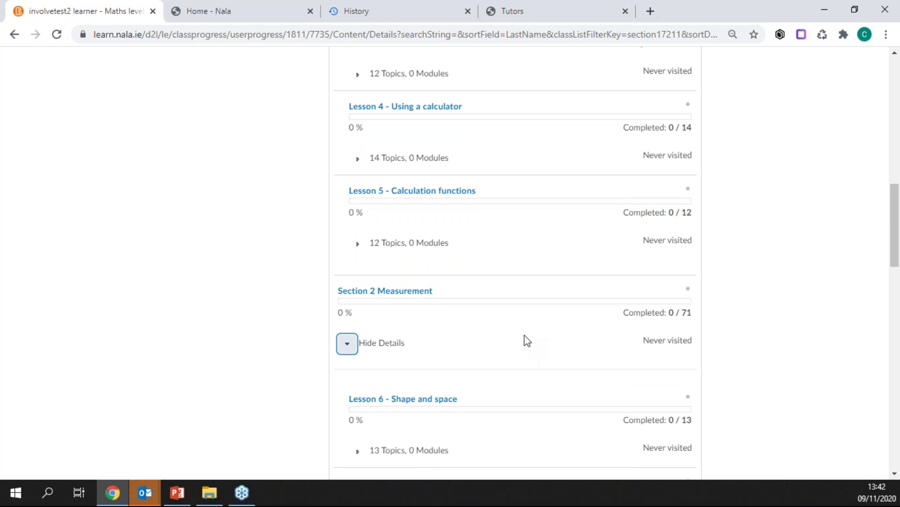
pyautogui.scroll(-2, 526, 338)
pyautogui.scroll(-5, 524, 335)
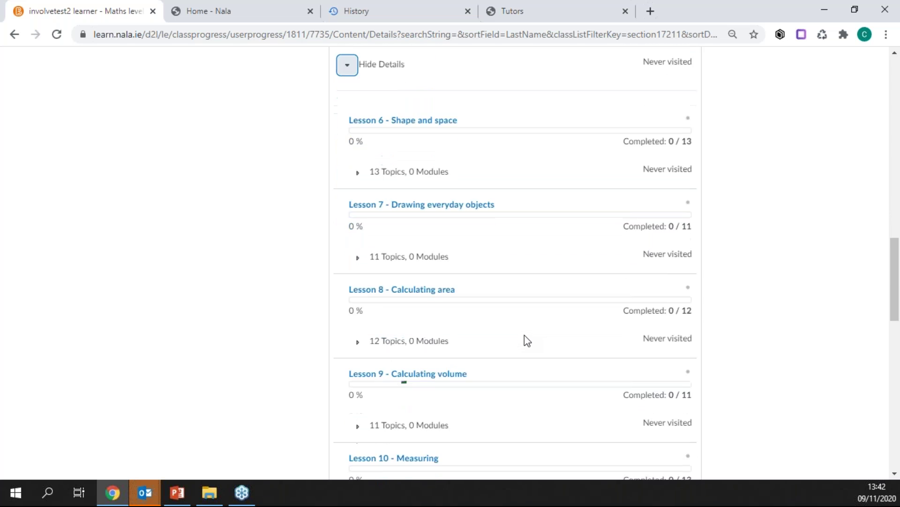
pyautogui.scroll(-2, 525, 335)
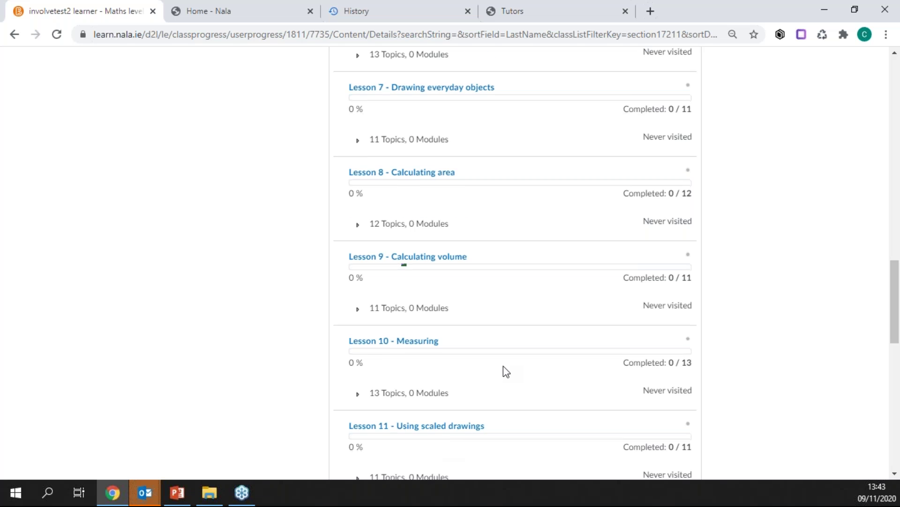
pyautogui.scroll(-4, 503, 365)
pyautogui.scroll(-3, 503, 370)
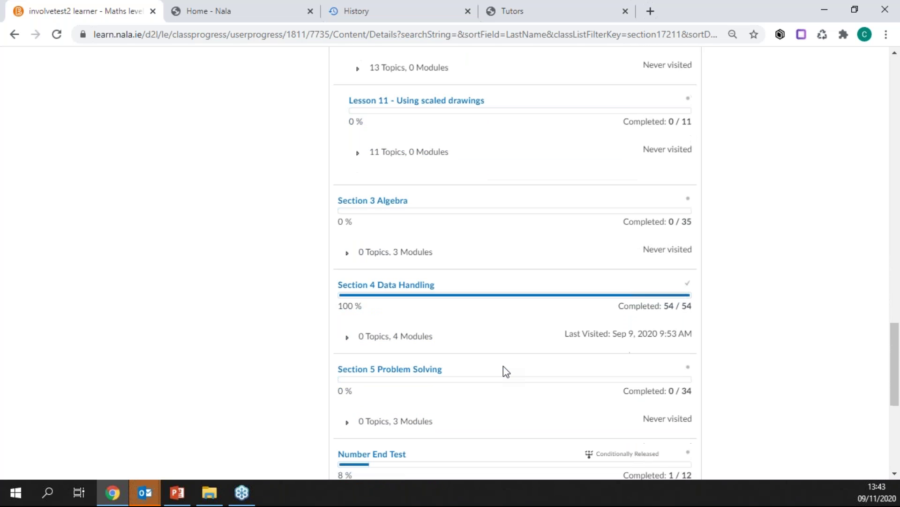
# - Expand Section 4 Data Handling, check completion of Lessons 15 to 18, and return to the Content Progress overview
pyautogui.click(347, 334)
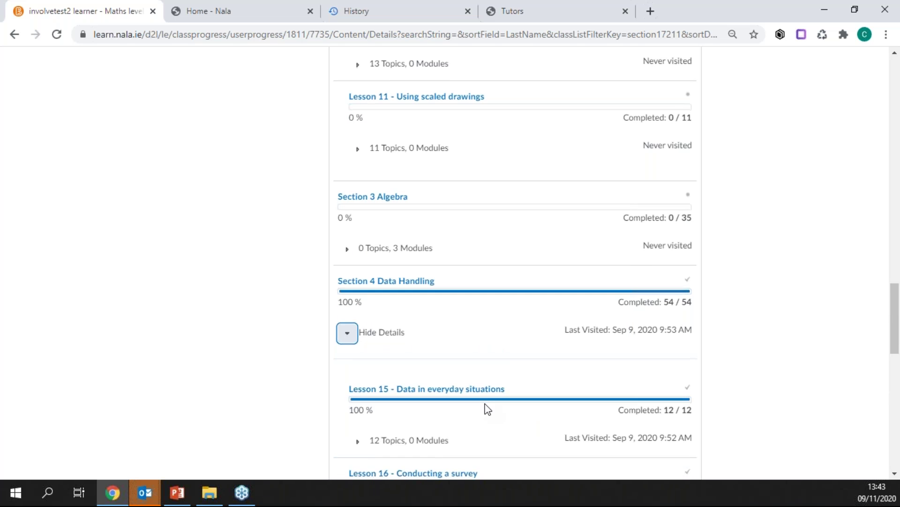
pyautogui.scroll(-1, 485, 406)
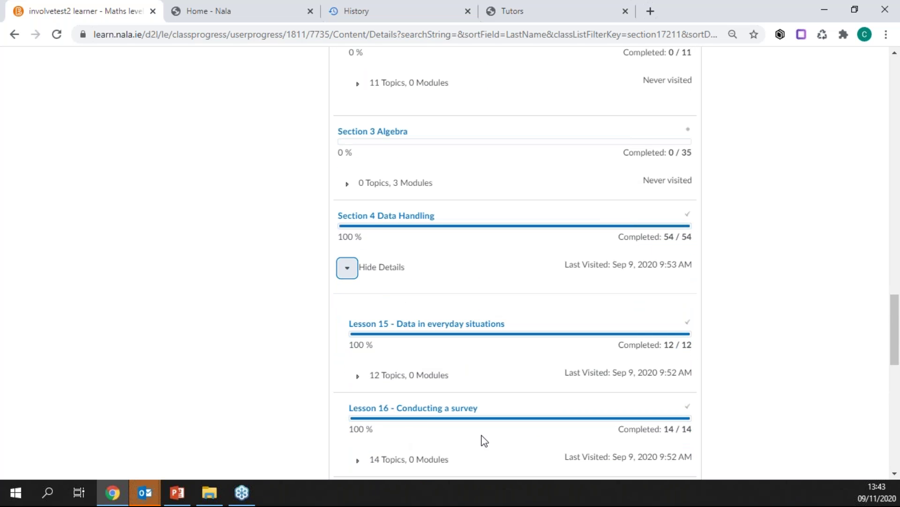
pyautogui.scroll(-3, 484, 440)
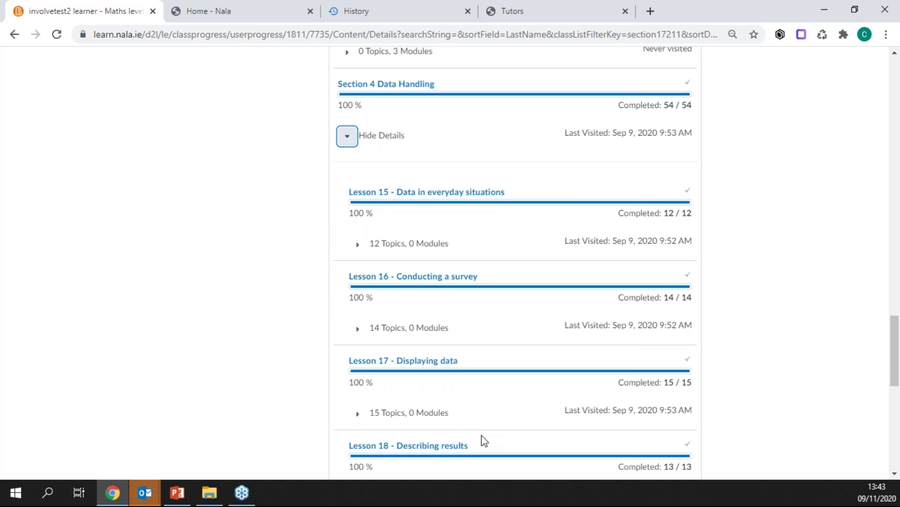
pyautogui.scroll(10, 484, 441)
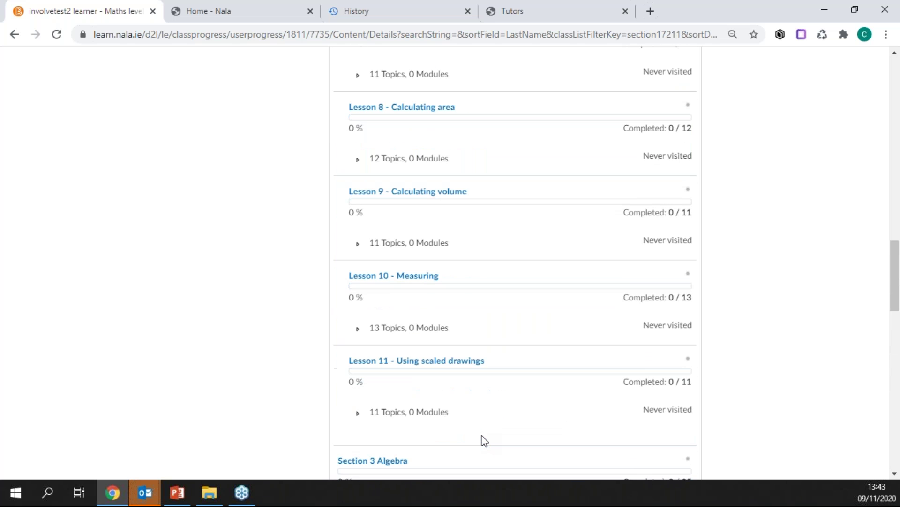
pyautogui.scroll(16, 484, 441)
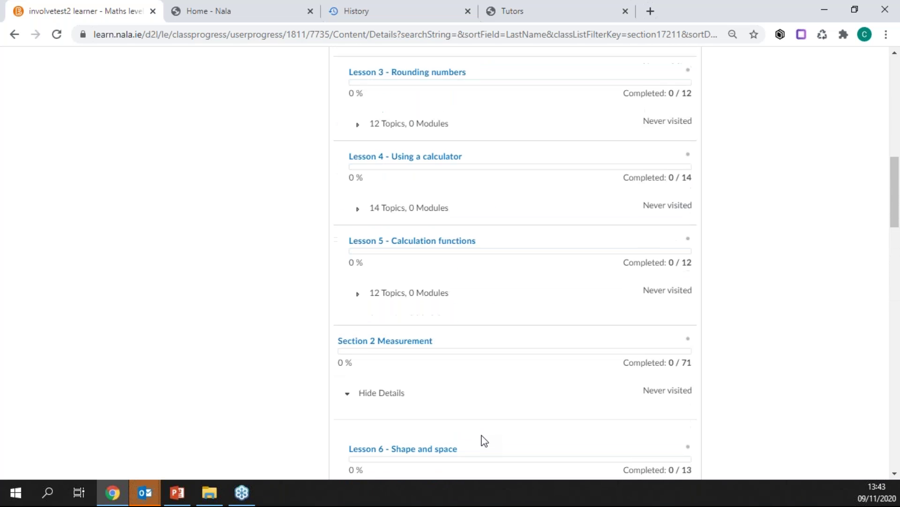
pyautogui.scroll(7, 484, 440)
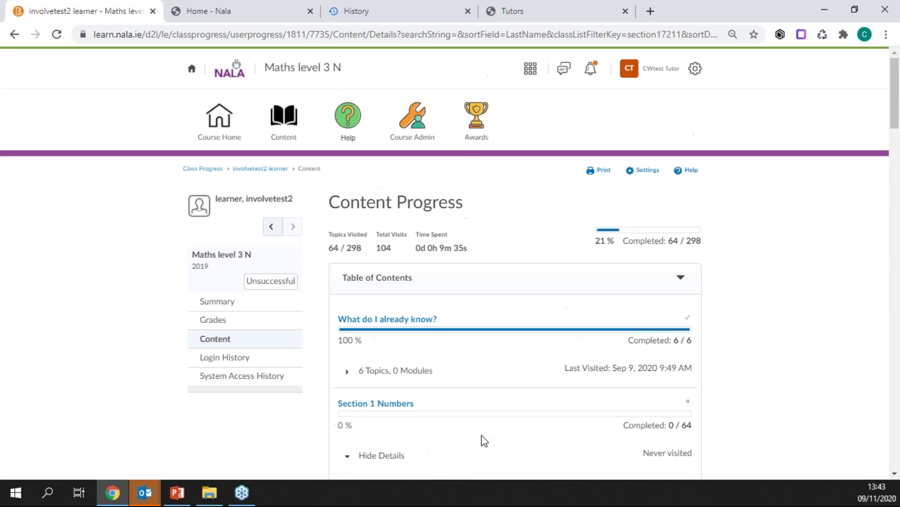
# - Open the Maths level 3 N course content and expand the Portfolio unit to show its instructions and file upload tasks
pyautogui.click(284, 138)
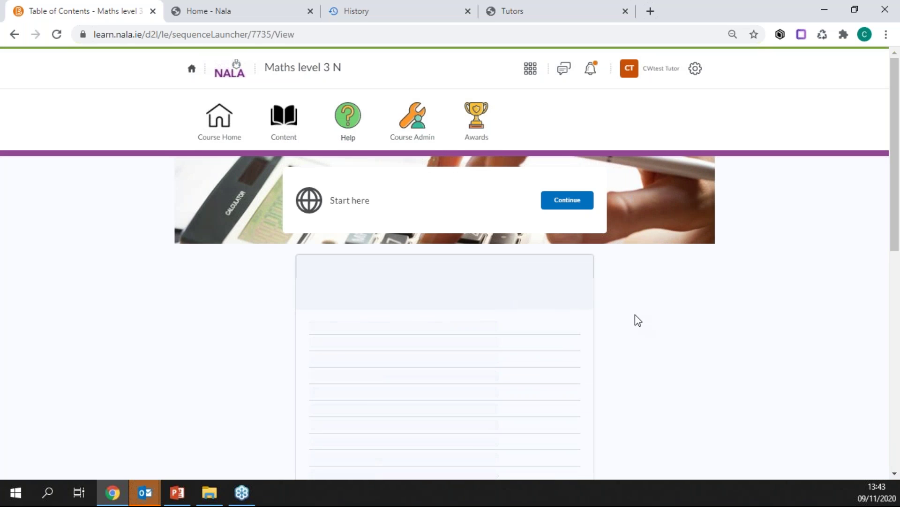
pyautogui.scroll(-15, 638, 321)
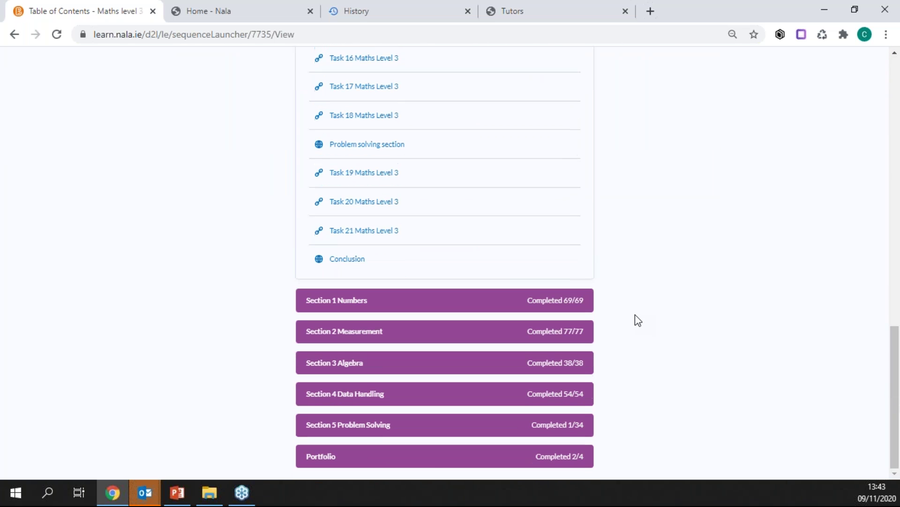
pyautogui.click(439, 464)
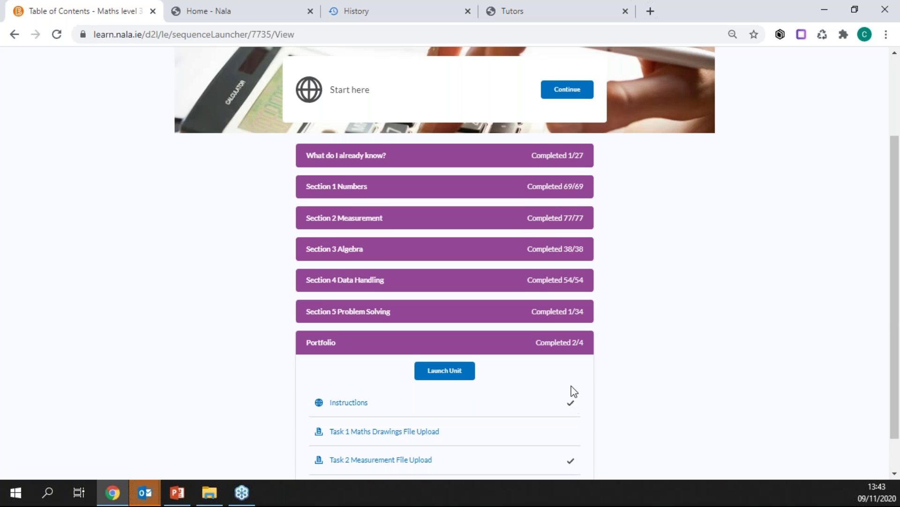
pyautogui.scroll(-1, 516, 386)
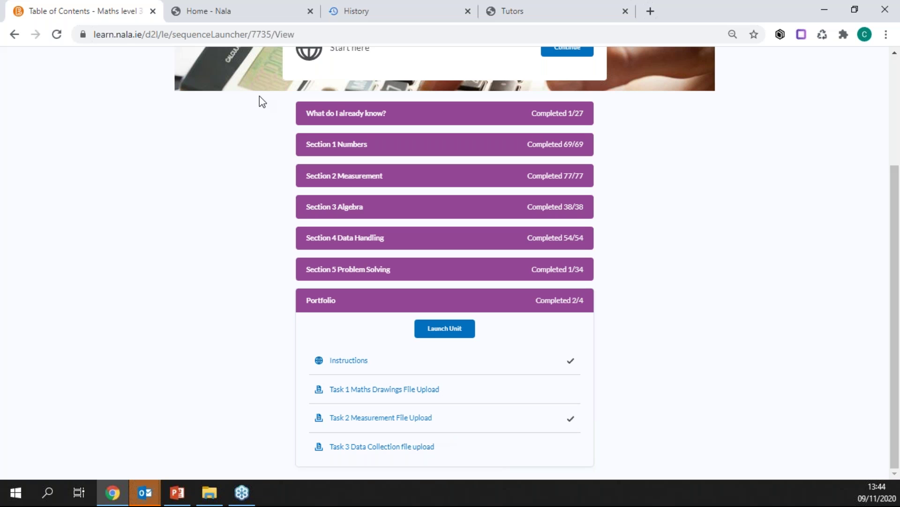
# - Switch to the NALA homepage, find Upcoming events and open the full News & Events listing filtered to events
pyautogui.click(258, 13)
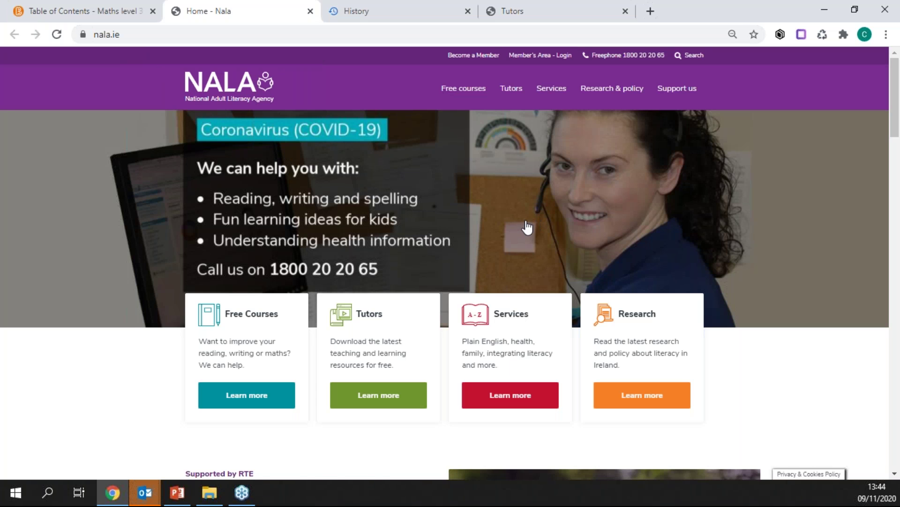
pyautogui.scroll(-5, 527, 227)
pyautogui.scroll(-7, 527, 227)
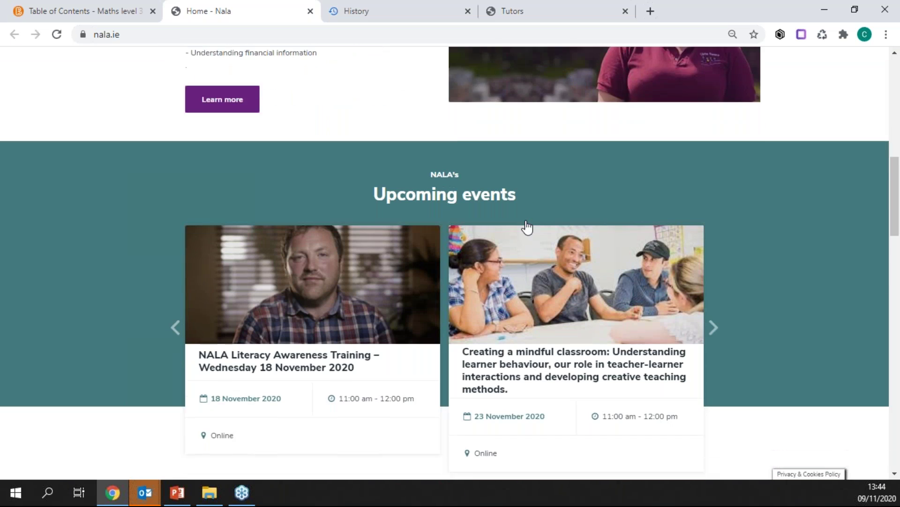
pyautogui.click(452, 397)
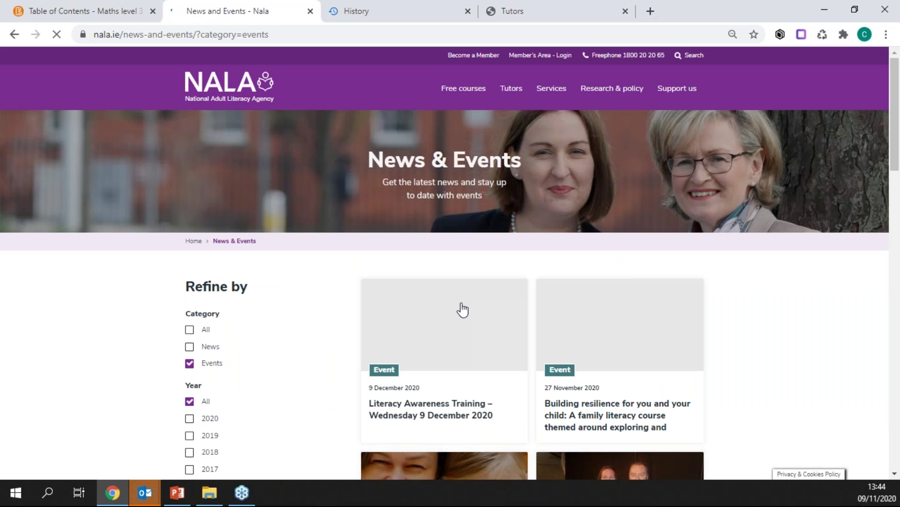
# - Browse the listed events and go to the second page to show the Learn with NALA webinars for centres and tutors
pyautogui.scroll(-4, 460, 308)
pyautogui.scroll(-9, 500, 347)
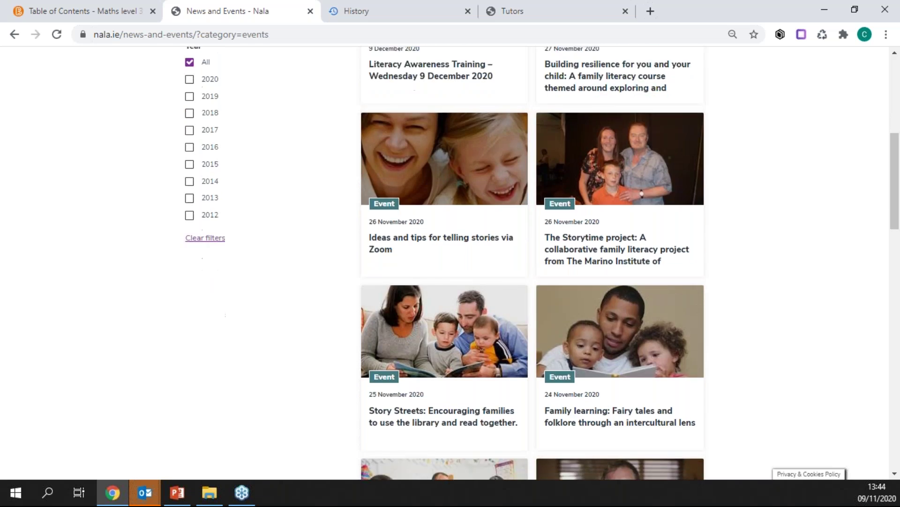
pyautogui.click(503, 337)
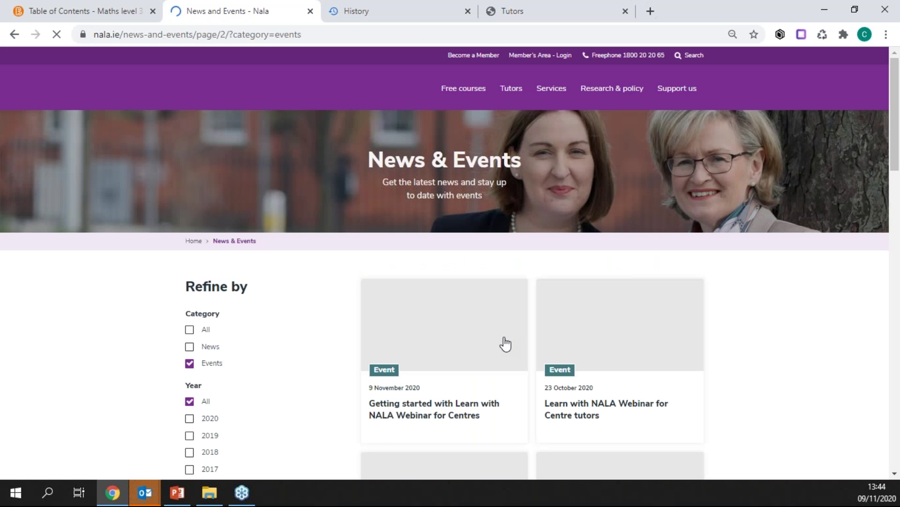
pyautogui.scroll(-5, 446, 324)
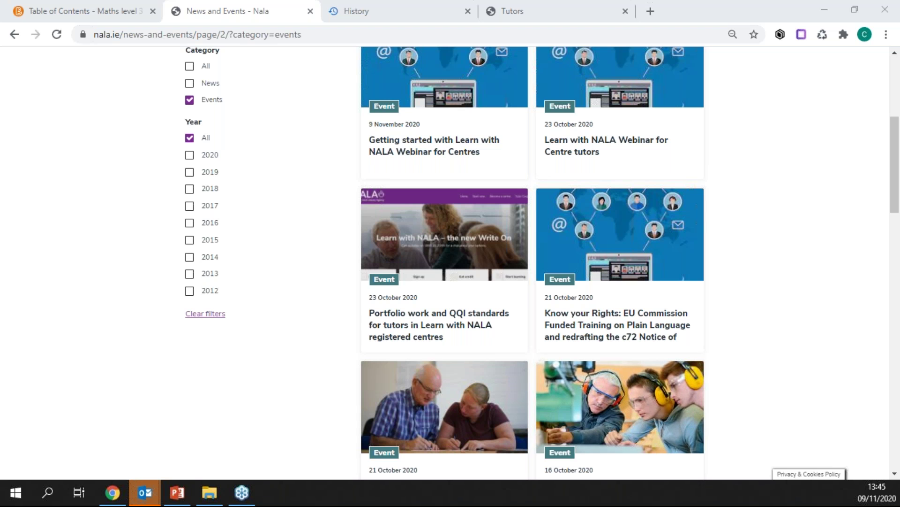
# - Switch to the Learn with NALA webinar Nov presentation in PowerPoint and show slide 10, Links
pyautogui.click(178, 493)
pyautogui.click(61, 430)
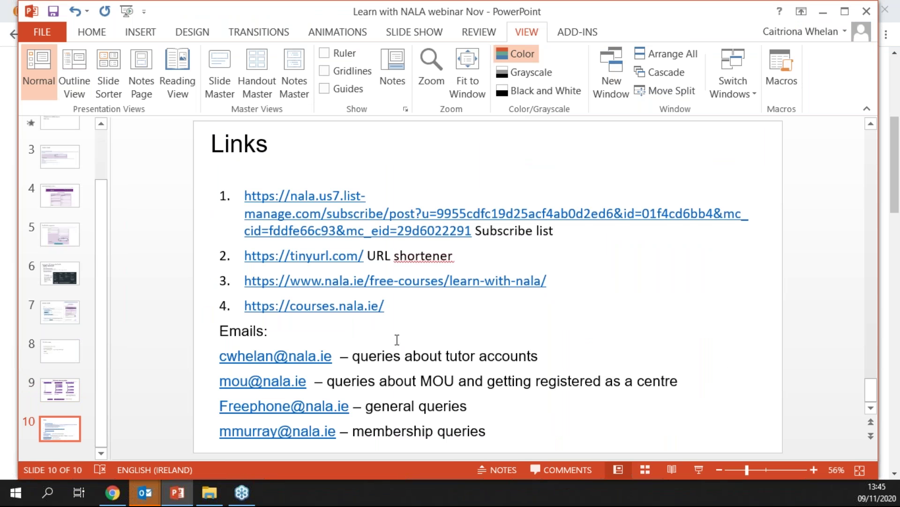